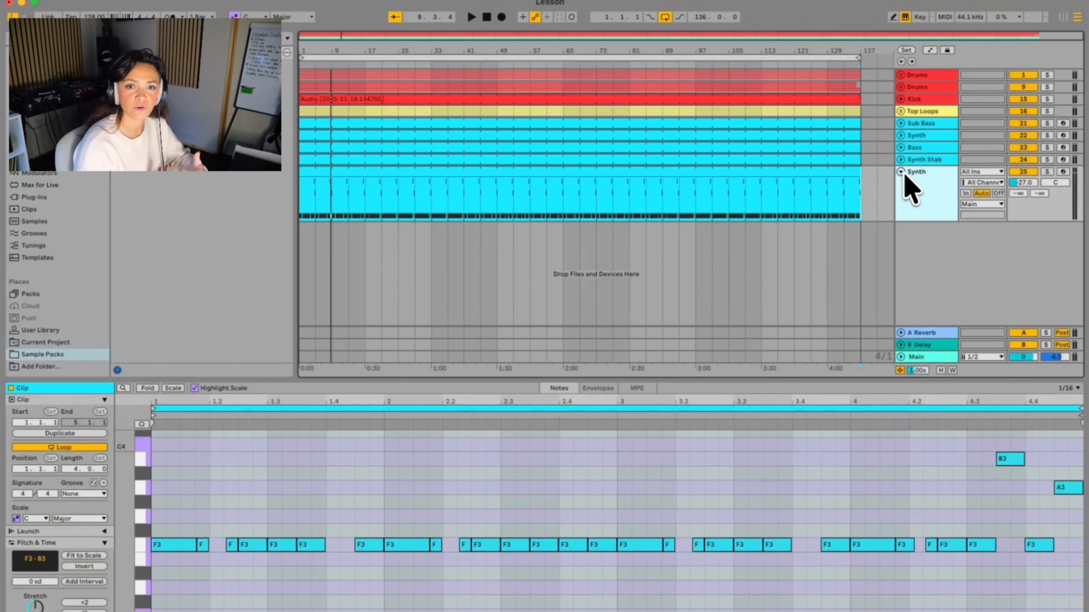
Step: Clear bars 41 to 57 on the Sub Bass and Bass tracks, and extend Synth track 22 across the gap to bar 137
click(463, 202)
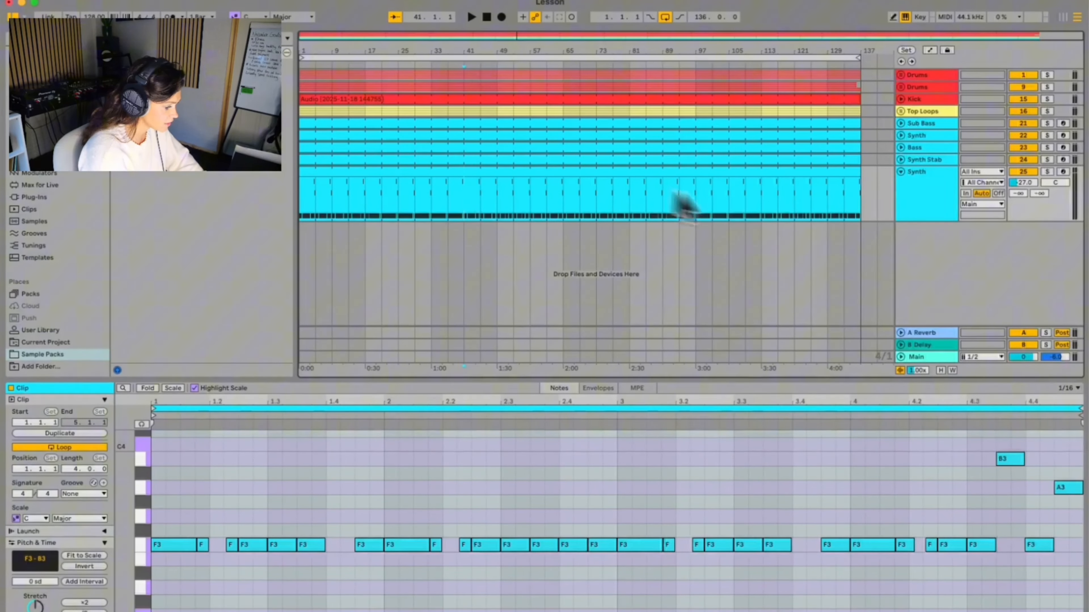
drag(464, 170, 529, 122)
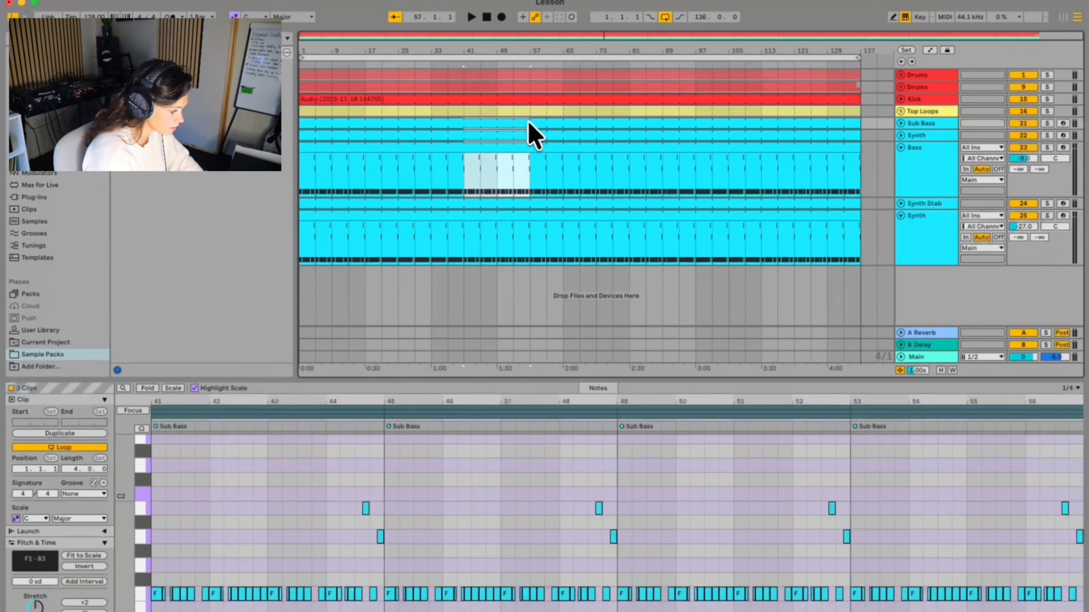
key(Delete)
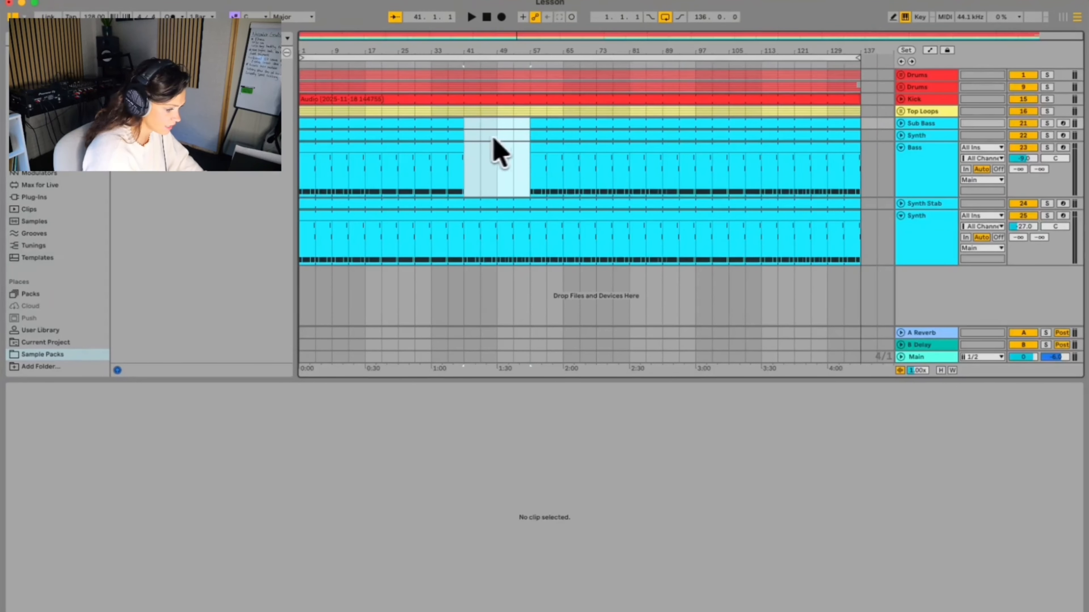
drag(463, 136, 860, 134)
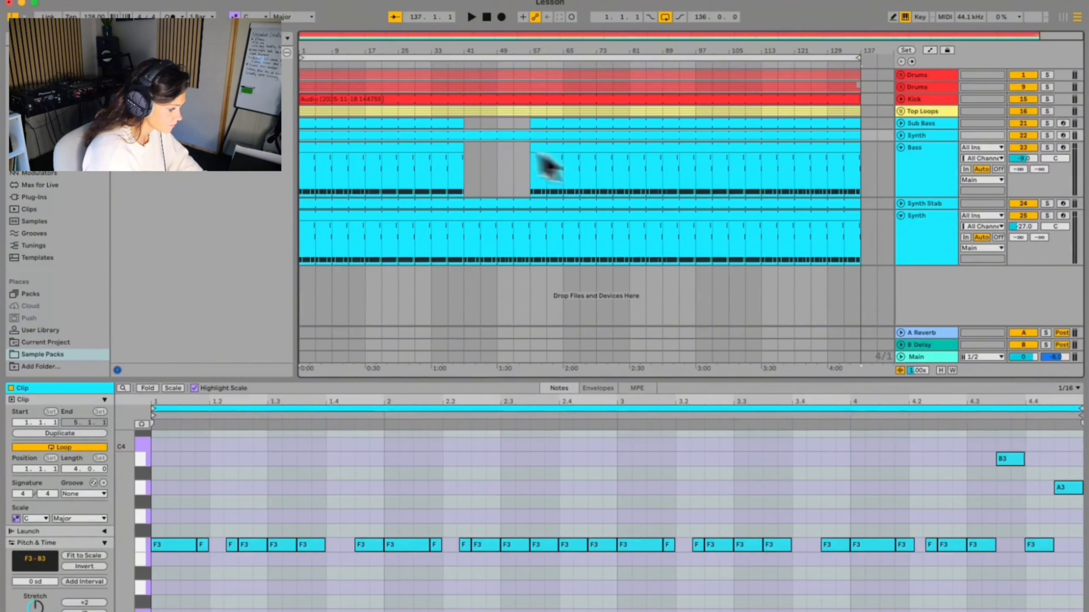
Step: Delete bars 41 to 57 from the Kick and both Drums tracks
click(901, 99)
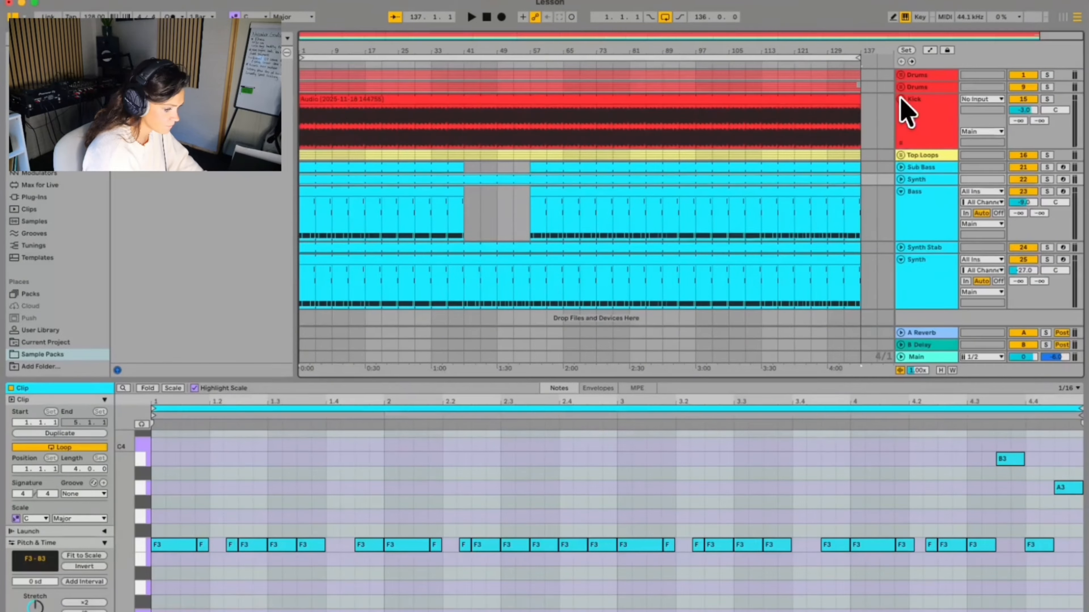
drag(464, 131, 533, 81)
key(Delete)
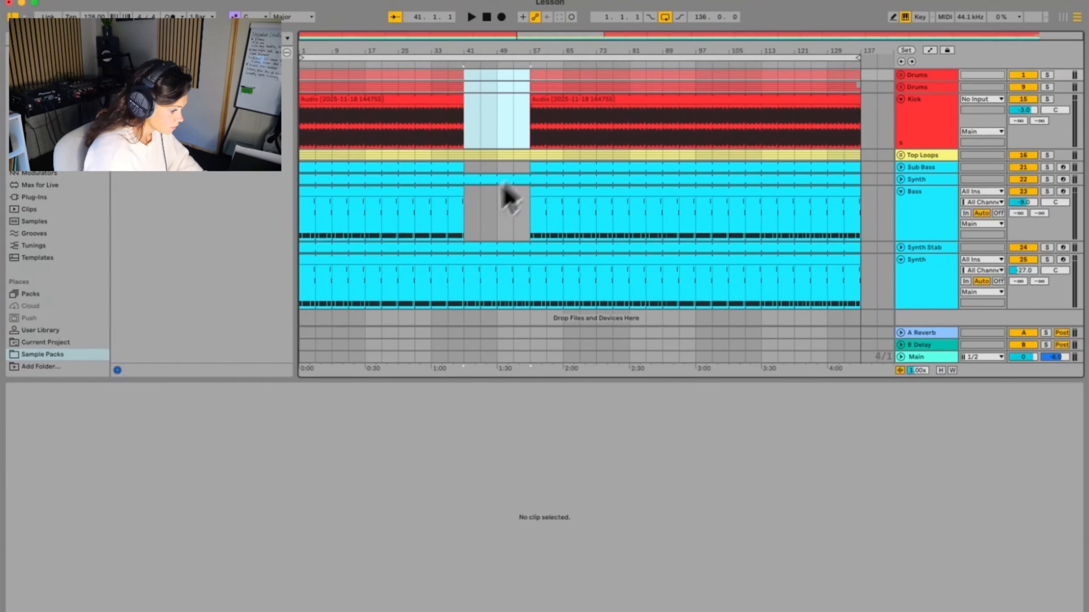
Step: Trim both ends of the clip on Synth track 25 so it spans only bars 41 to 57
drag(299, 260, 462, 263)
drag(861, 266, 528, 273)
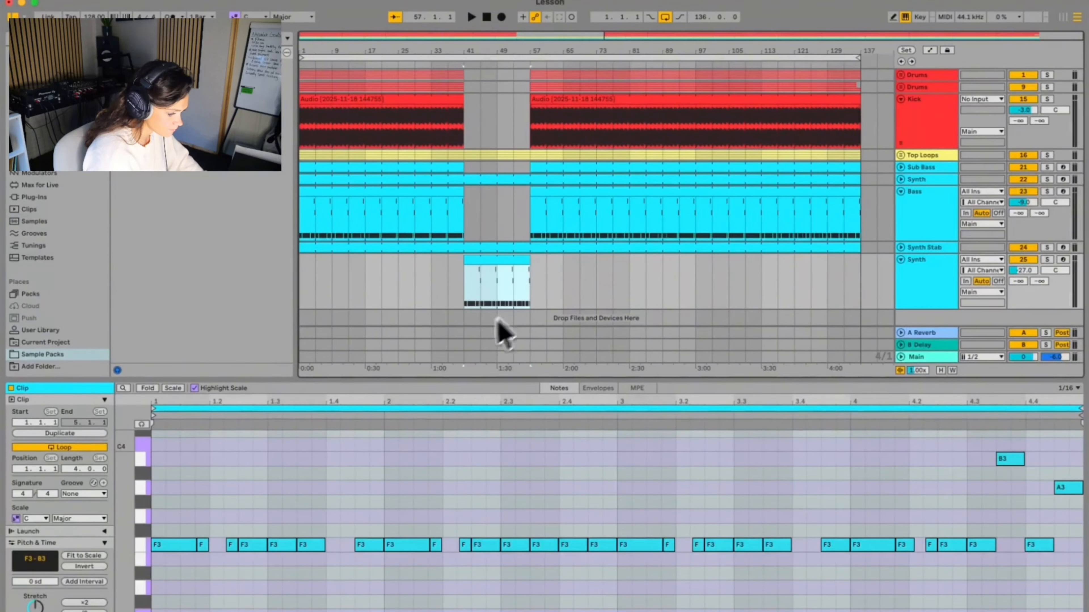
Step: Solo Synth track 25, play it from bar 41 and set its volume to -16.4 dB
scroll(487, 257, up, 5)
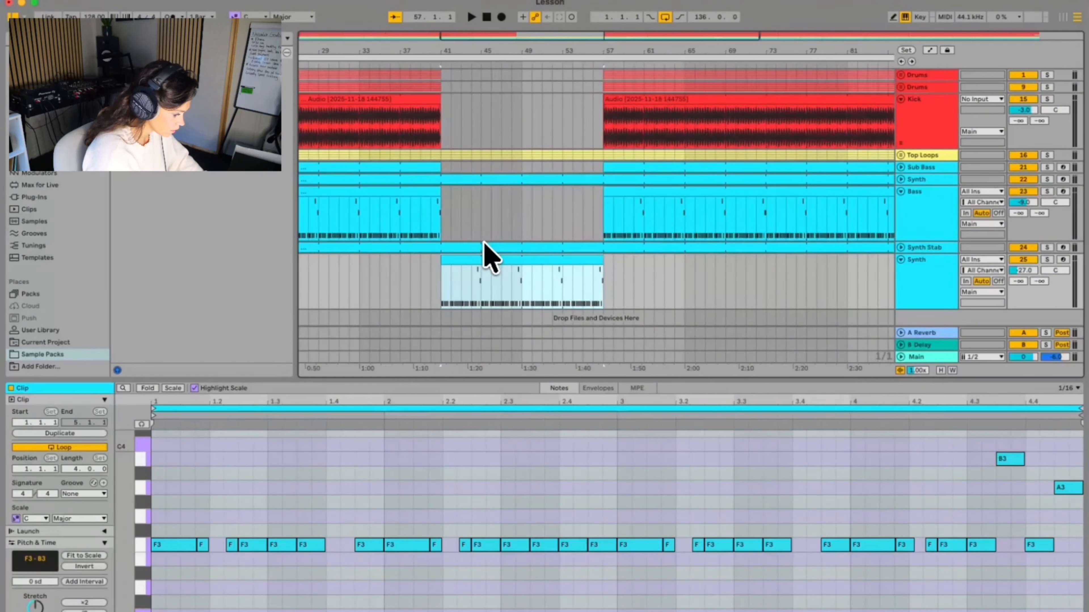
scroll(506, 257, up, 3)
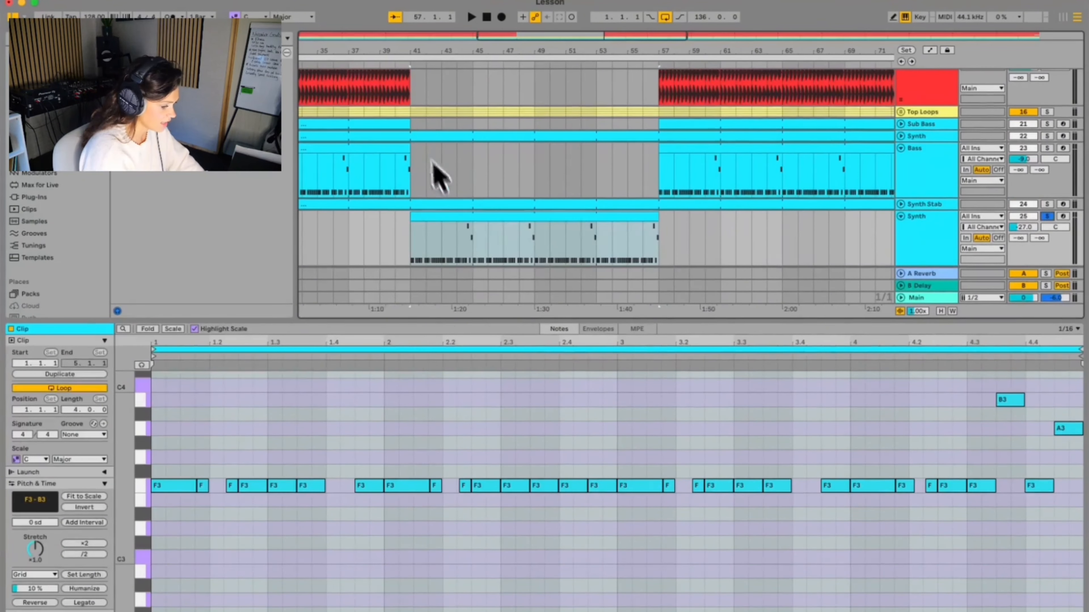
click(411, 64)
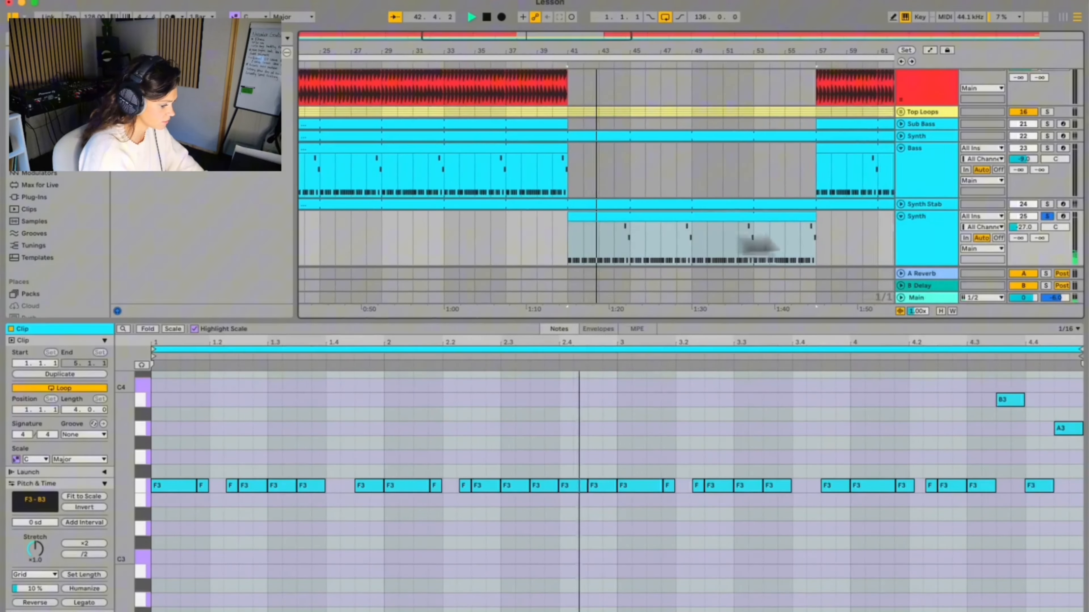
double_click(1029, 228)
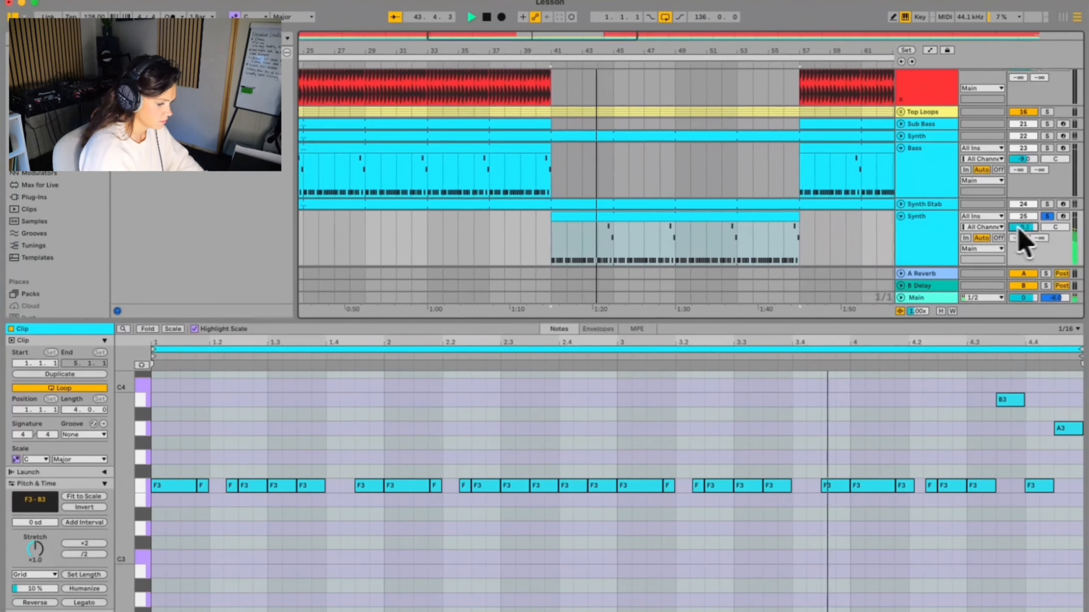
drag(1031, 226, 1031, 252)
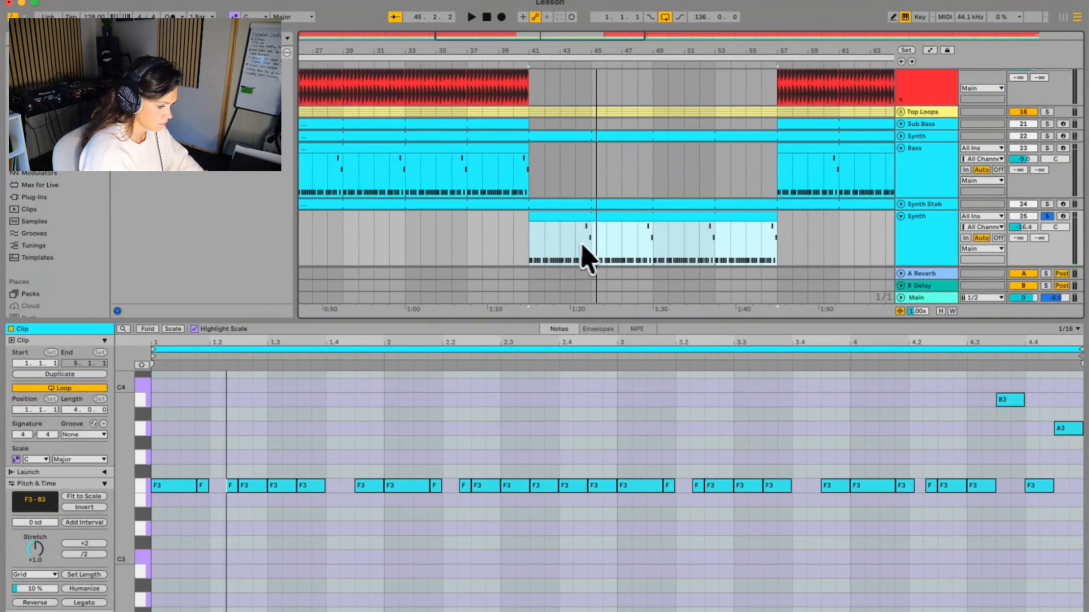
Step: Separate bars 45 to 49 of the Synth track 25 part as their own clip
click(594, 246)
drag(594, 236, 648, 230)
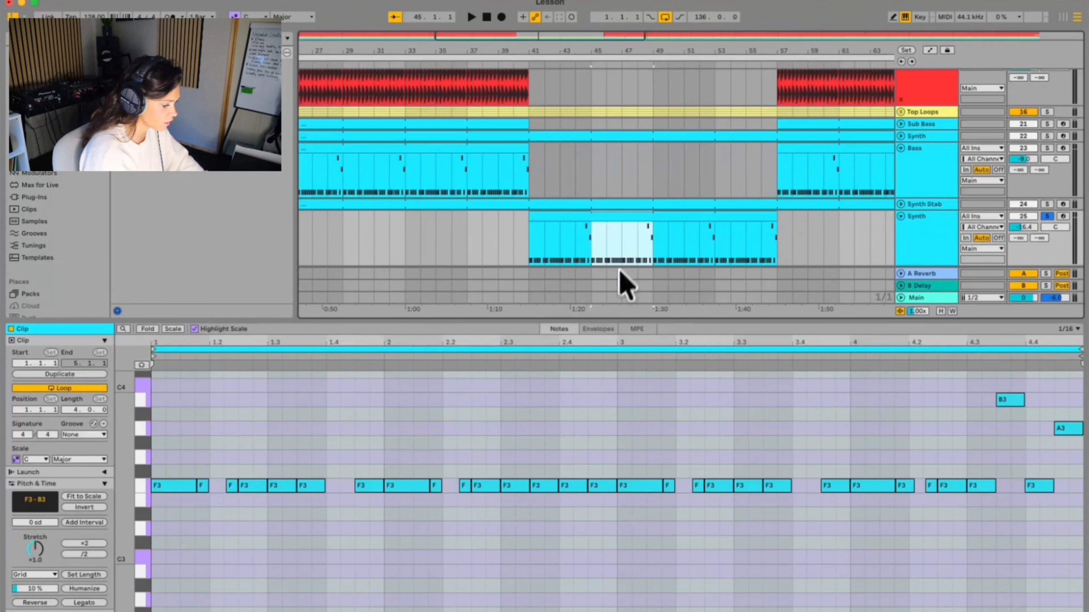
key(super+c)
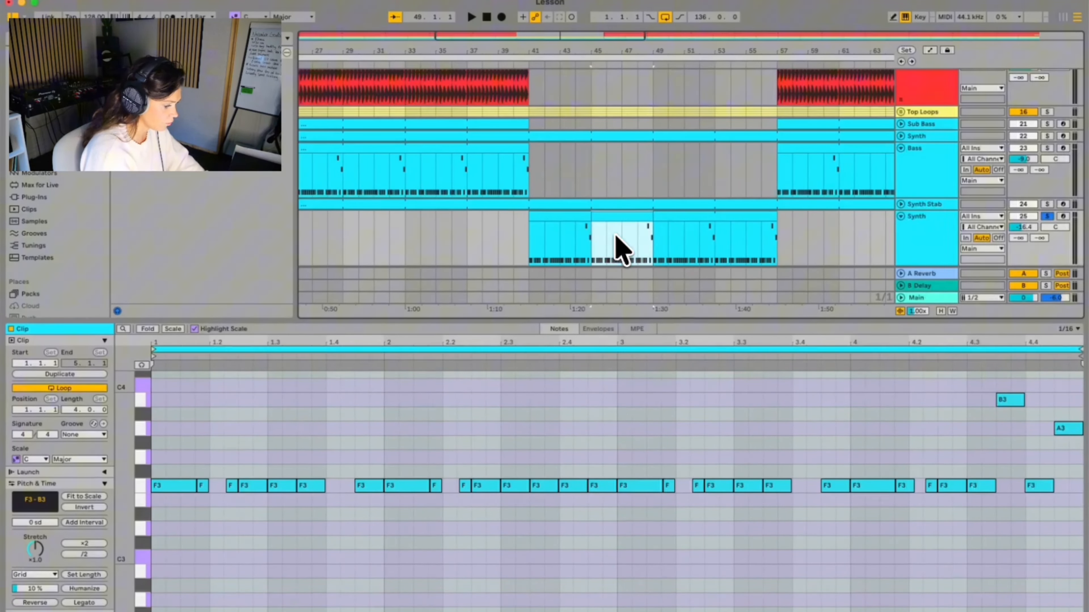
Step: Copy all notes in the bars 45 to 49 Synth clip one beat later, starting at 1.2, and play back the result
scroll(207, 487, up, 3)
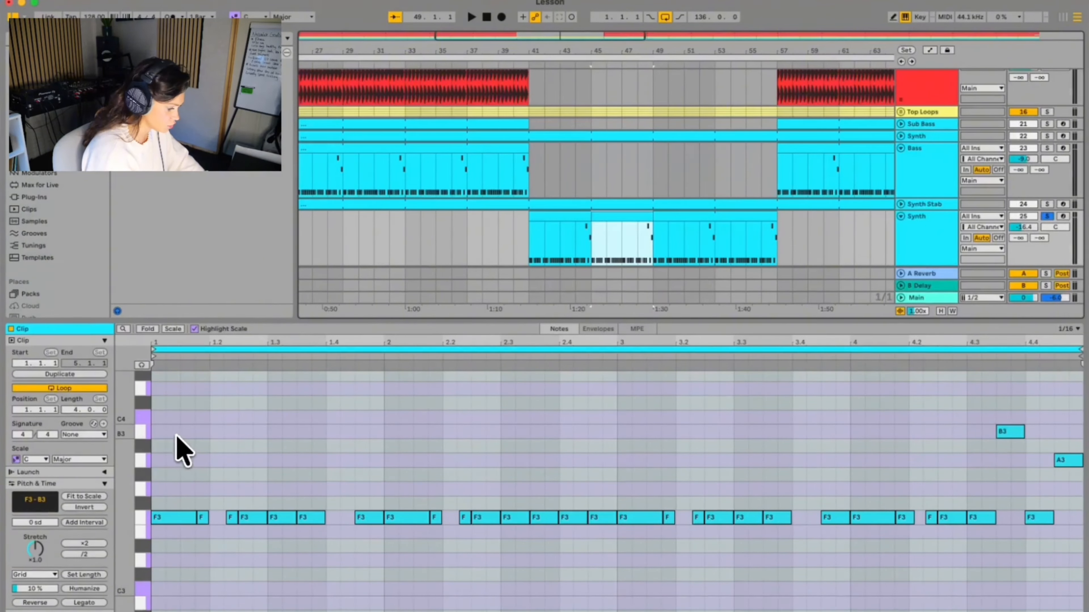
drag(170, 437, 1050, 564)
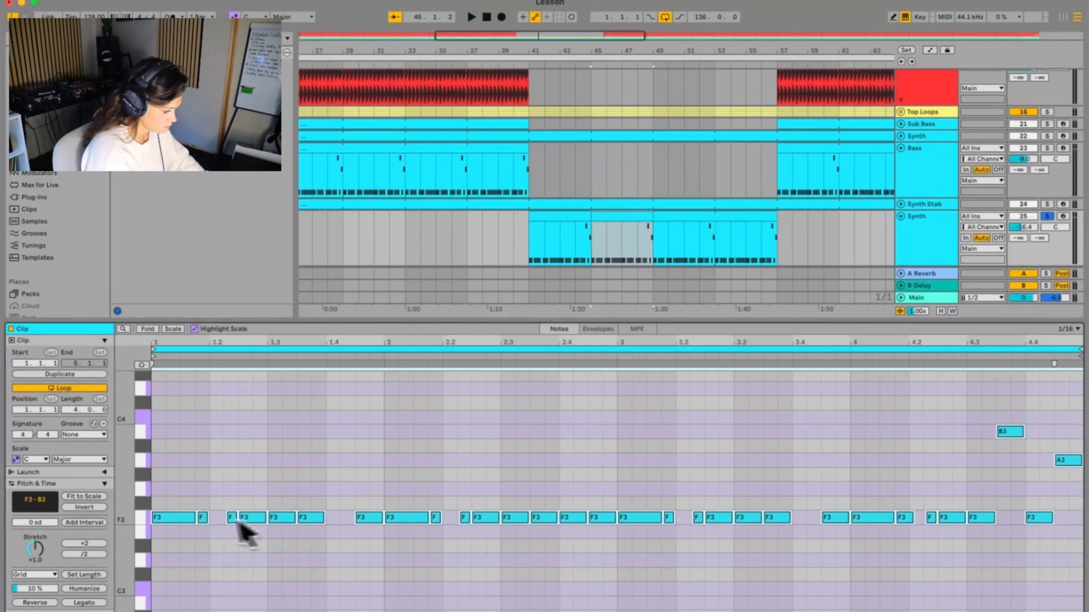
drag(174, 521, 241, 521)
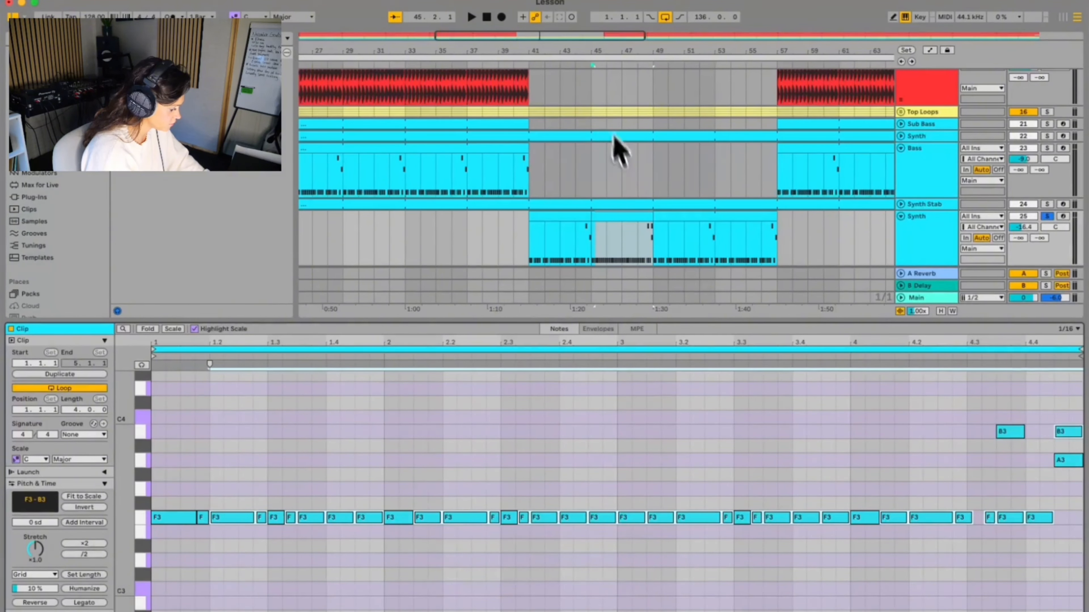
key(space)
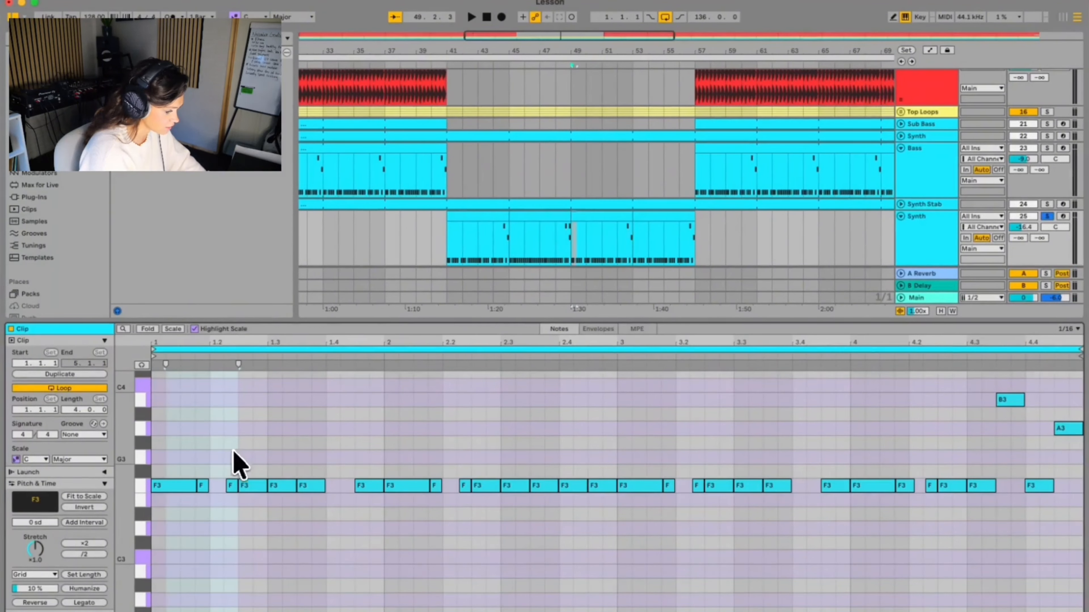
Step: Shorten all notes in the bars 49 to 53 Synth clip by one sixteenth, and undo the extra duplication of them
drag(164, 384, 1062, 518)
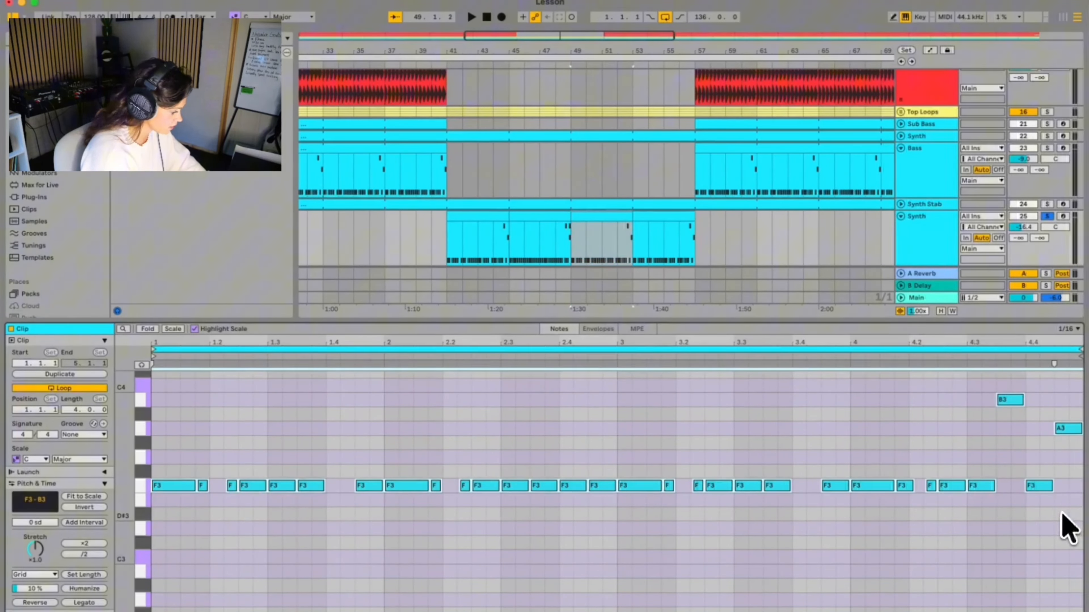
drag(197, 488, 184, 489)
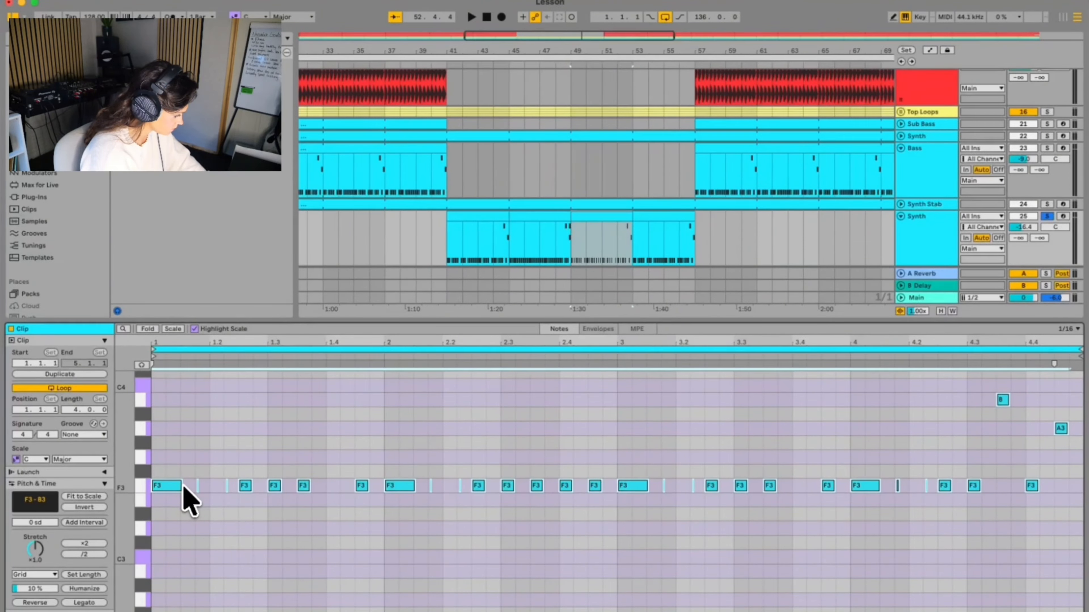
key(super+d)
key(super+z)
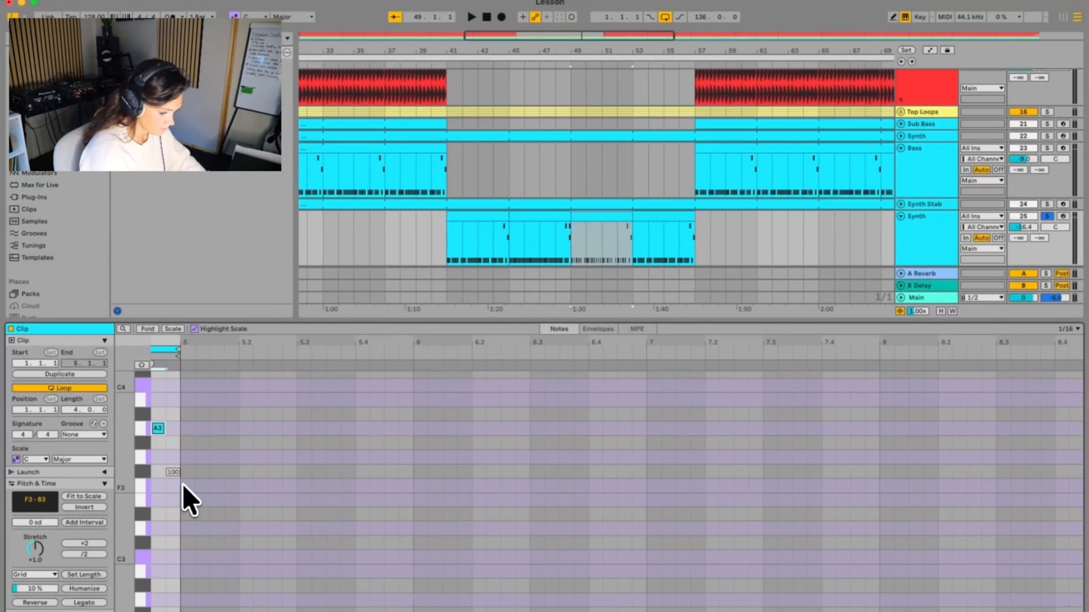
Step: Copy all the shortened notes in the bars 49 to 53 clip two sixteenths later, and copy them again one further sixteenth later
scroll(183, 484, left, 20)
scroll(184, 485, up, 2)
scroll(183, 484, down, 1)
scroll(183, 486, down, 1)
scroll(183, 486, left, 1)
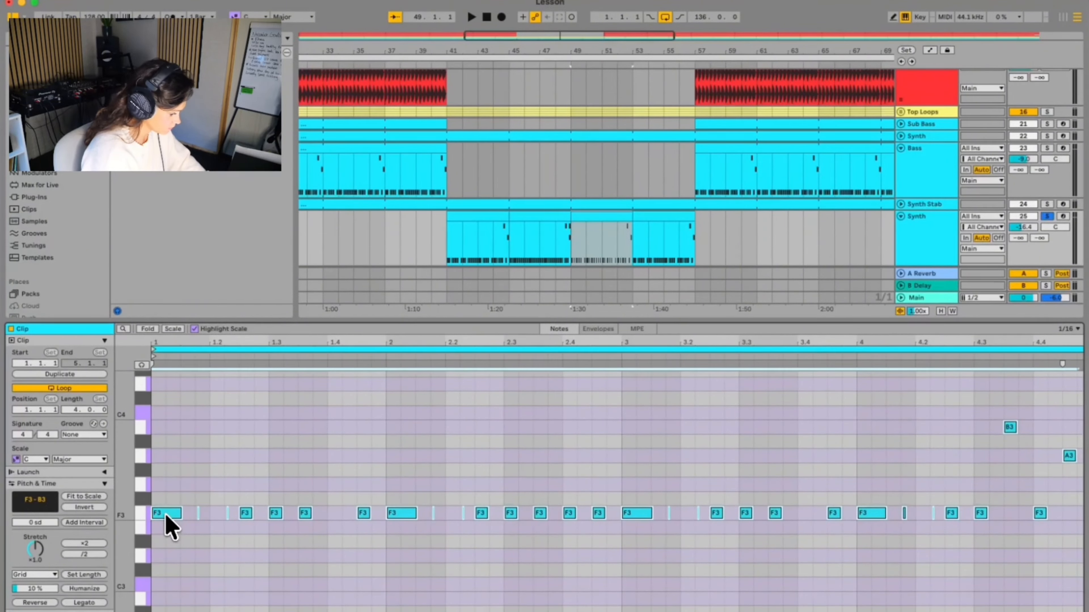
drag(165, 516, 190, 516)
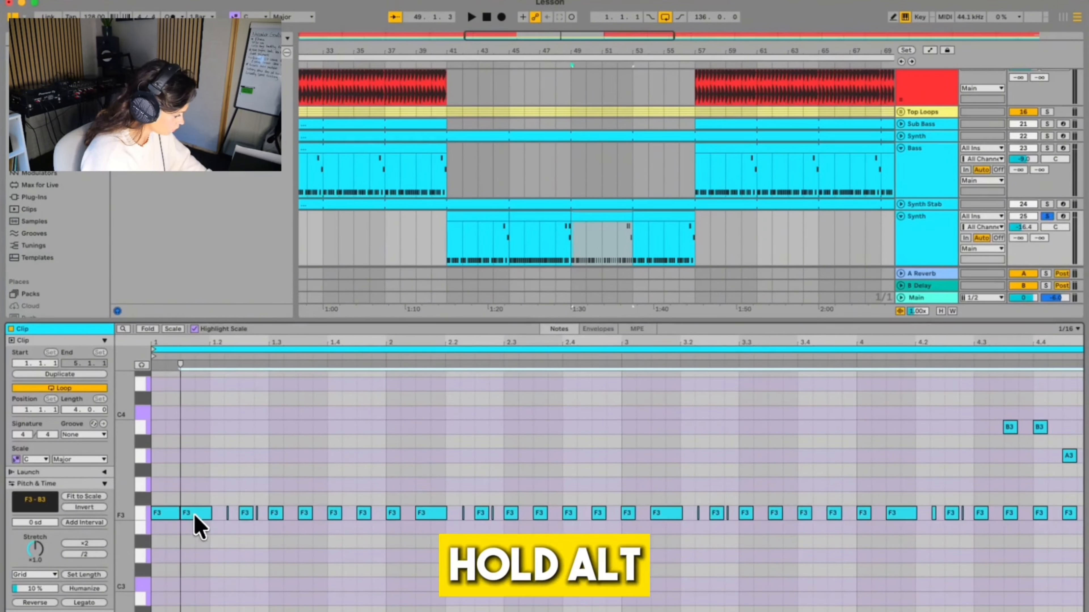
click(196, 514)
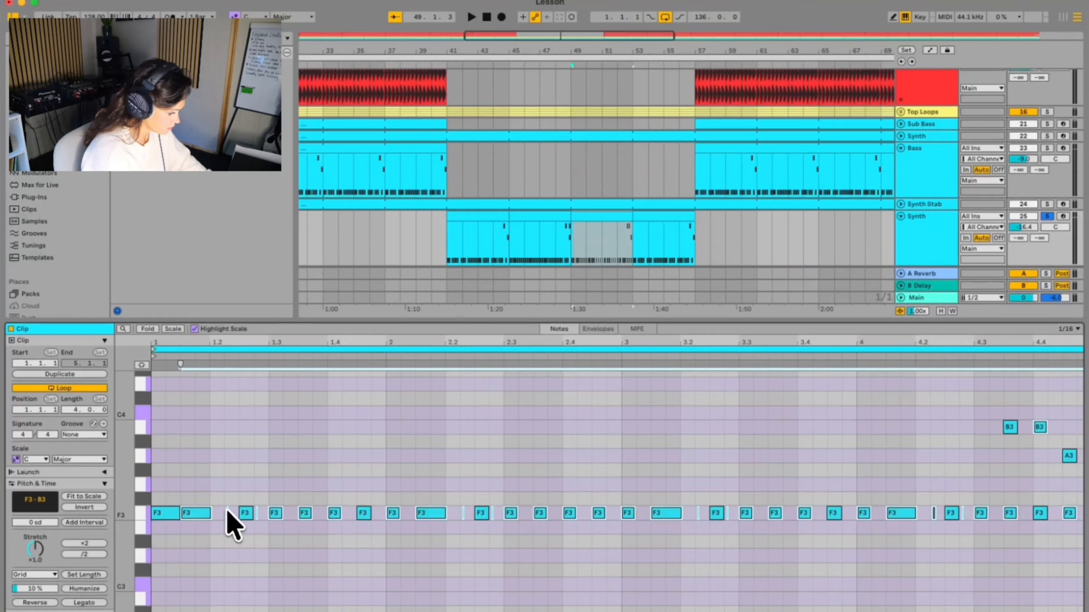
drag(196, 516, 216, 515)
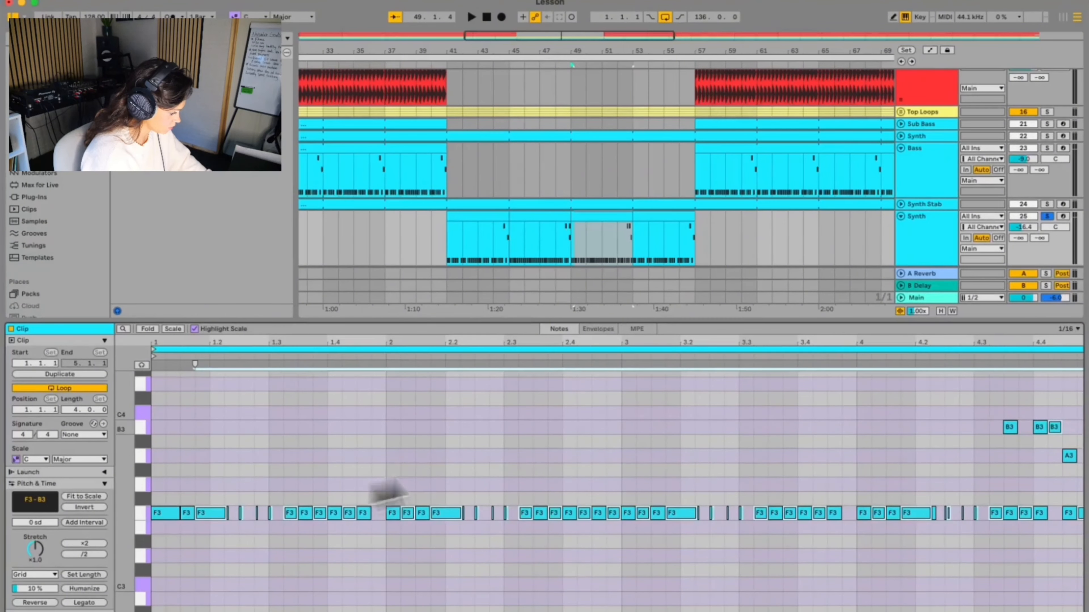
Step: Play the soloed Synth part from about bar 47 to audition the layered notes, and stop playback
click(530, 60)
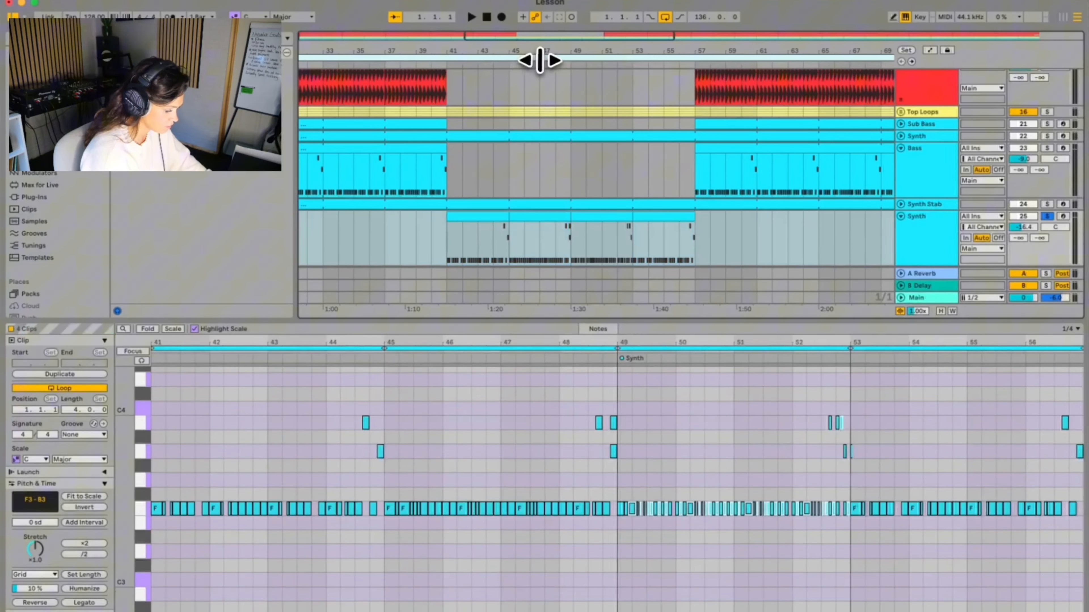
click(540, 61)
click(542, 65)
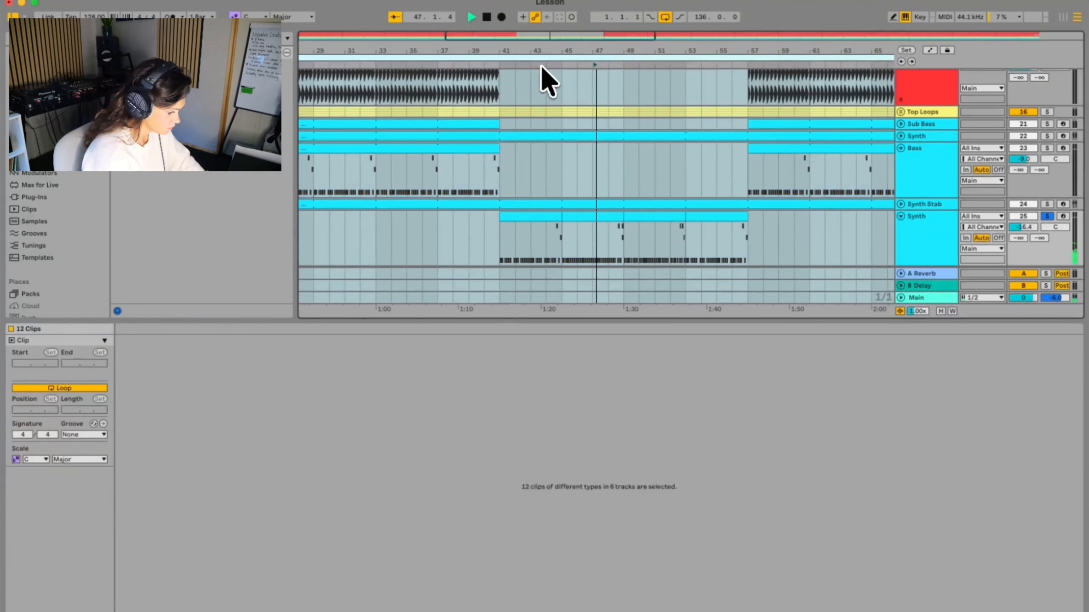
click(641, 244)
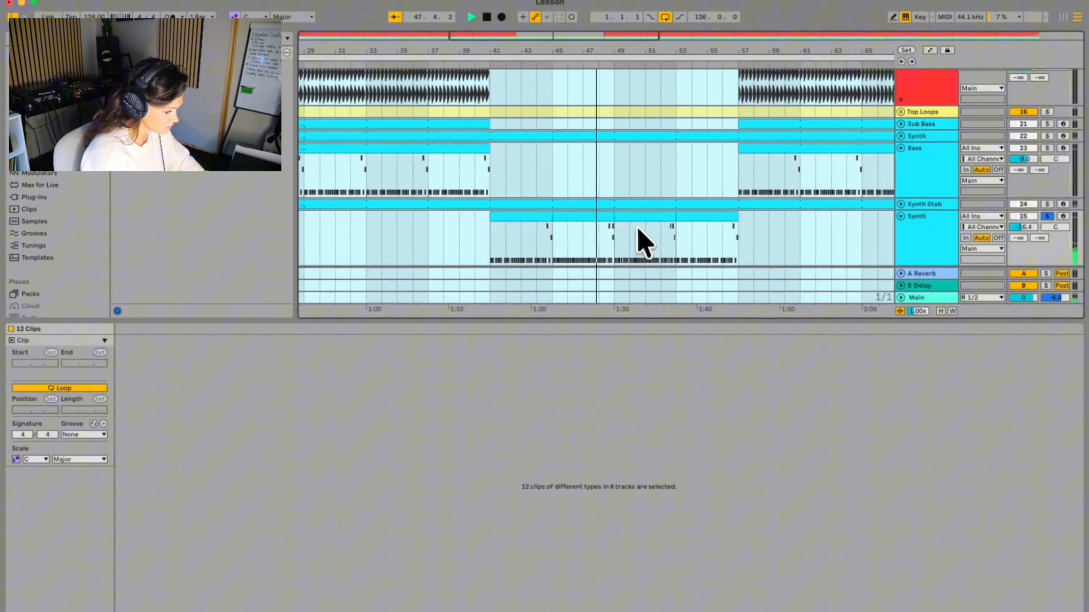
click(643, 236)
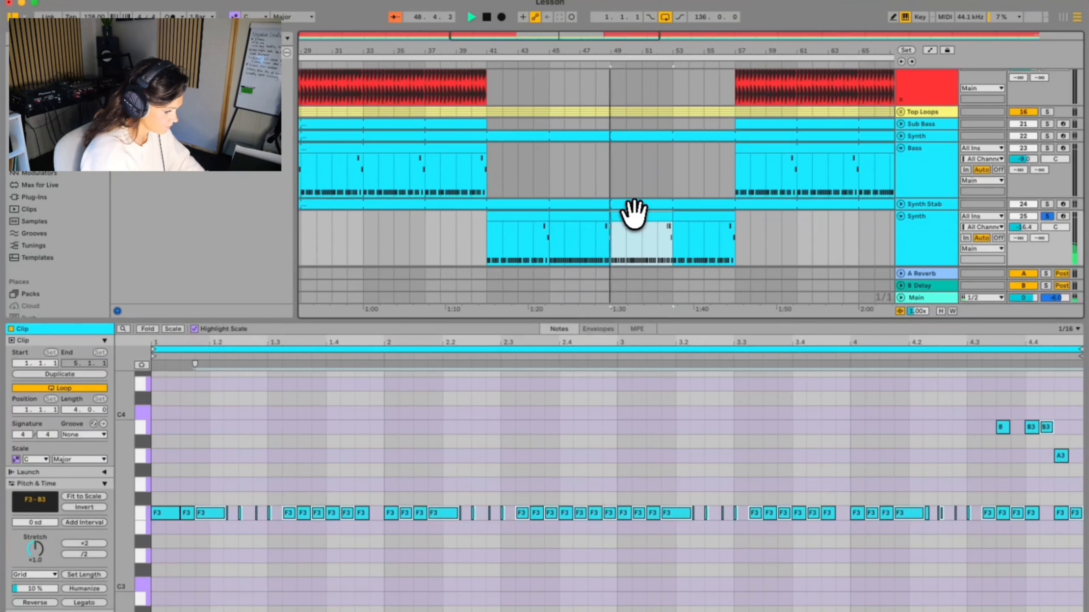
click(579, 228)
key(space)
Step: Replace the bars 49 to 53 clip on Synth track 25 with a copy of the bars 45 to 49 clip
click(647, 224)
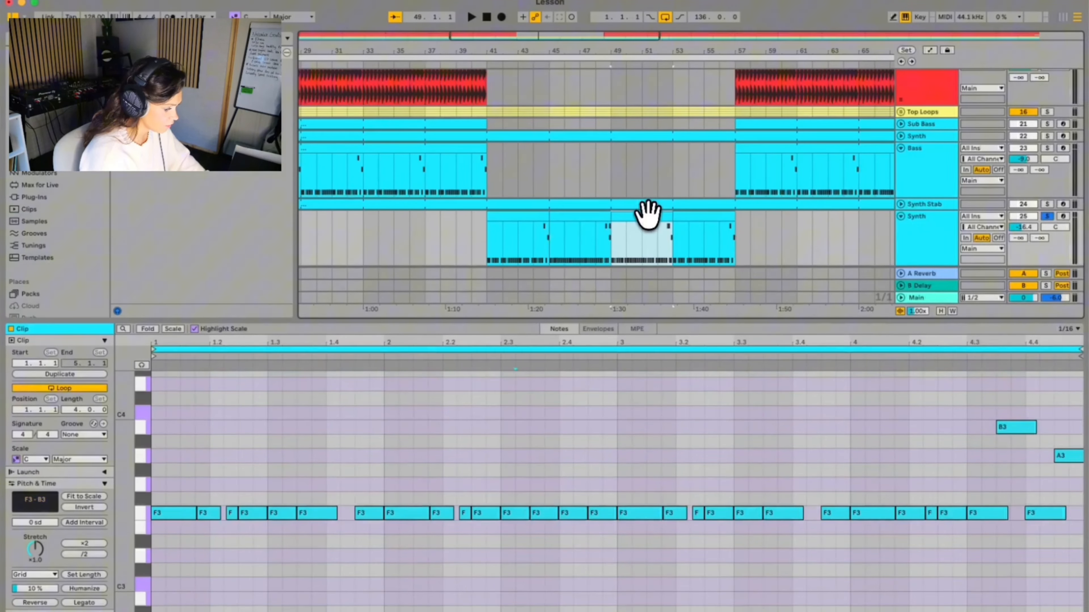
click(566, 215)
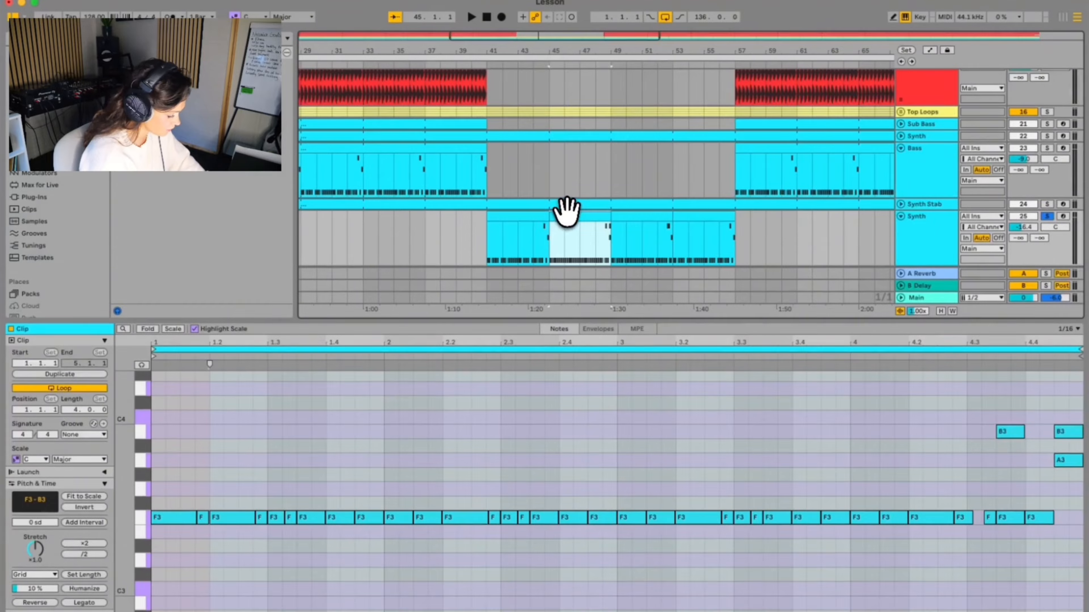
click(620, 241)
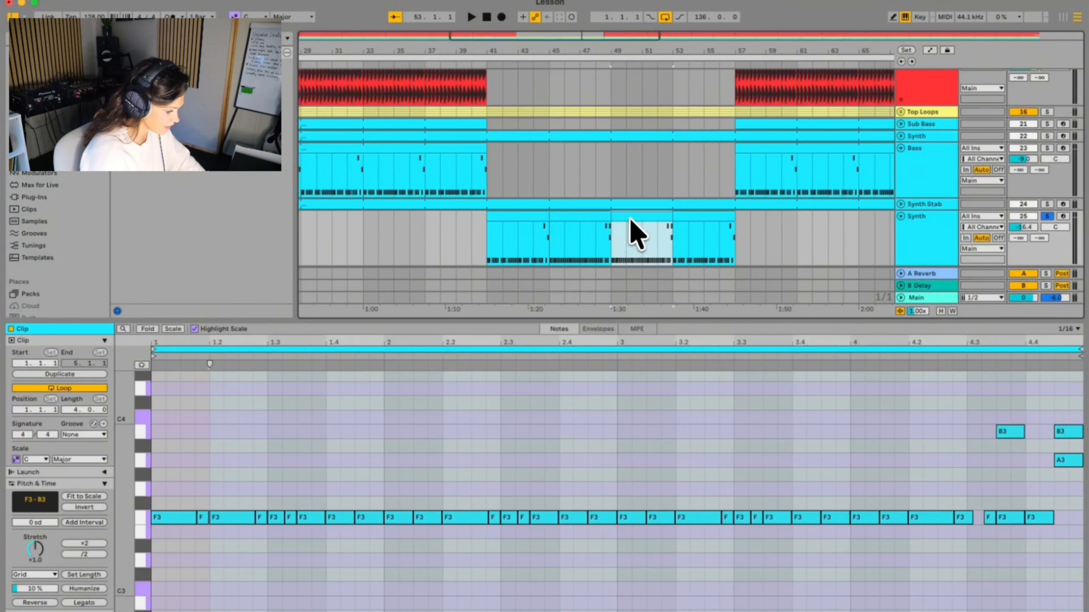
Step: Shorten the five longest F3 notes in the bars 49 to 53 Synth clip to two sixteenths each
click(180, 489)
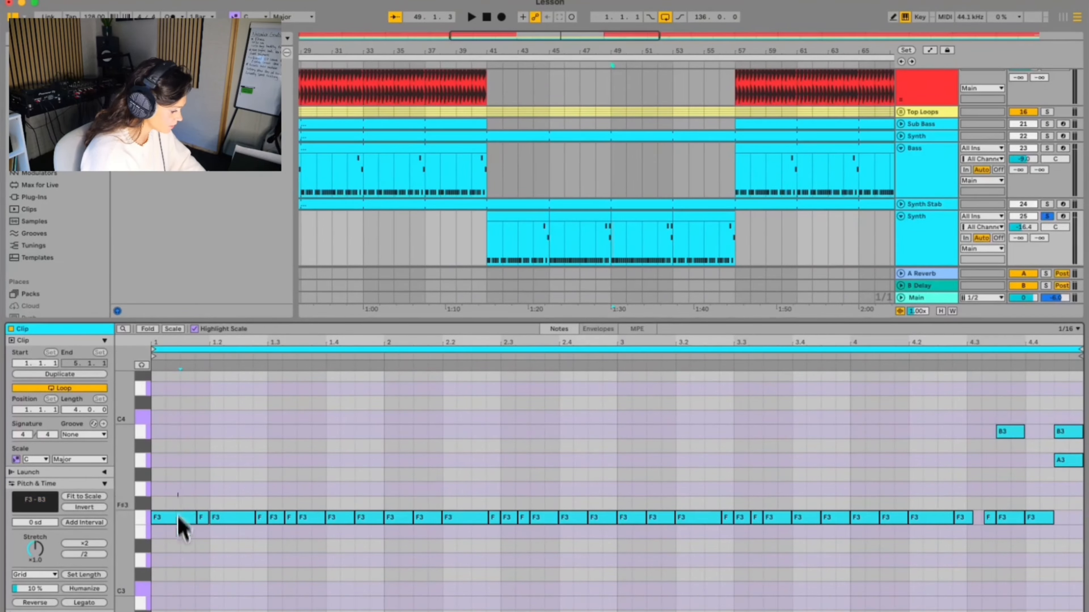
click(231, 567)
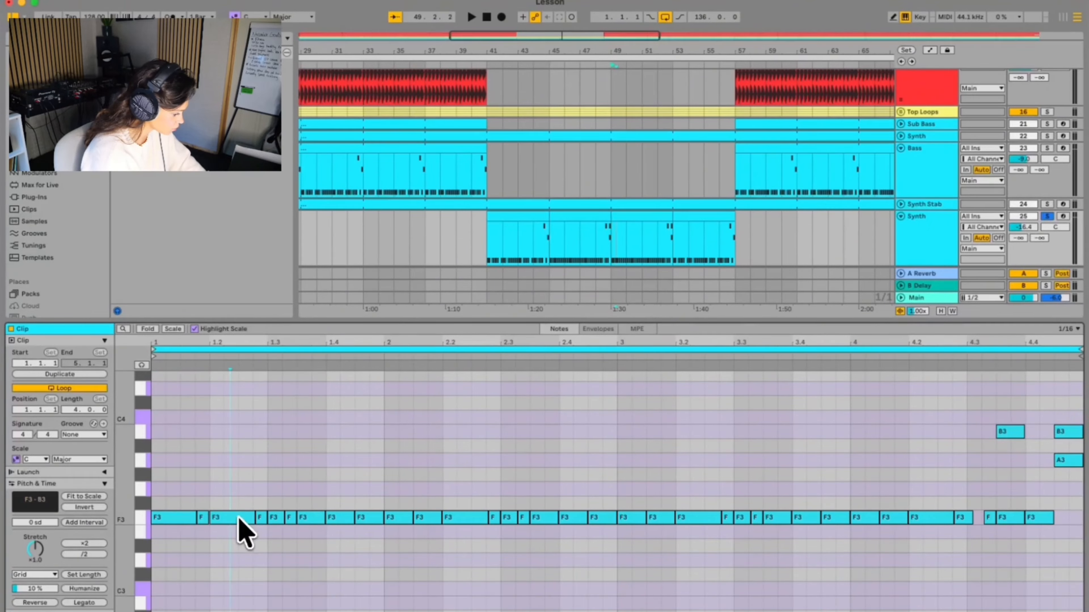
click(165, 518)
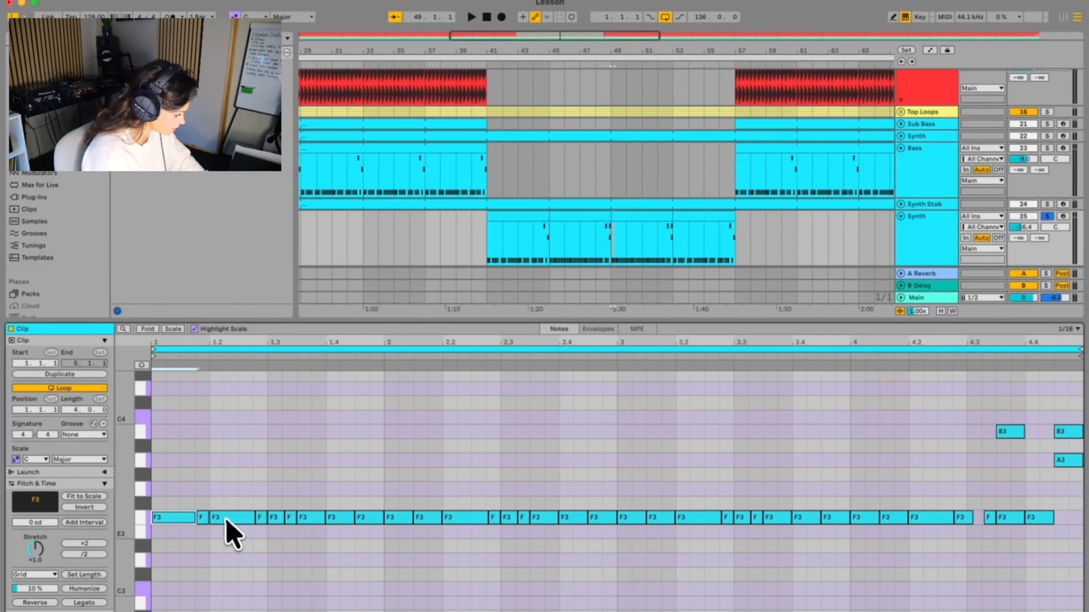
shift+click(474, 518)
shift+click(684, 518)
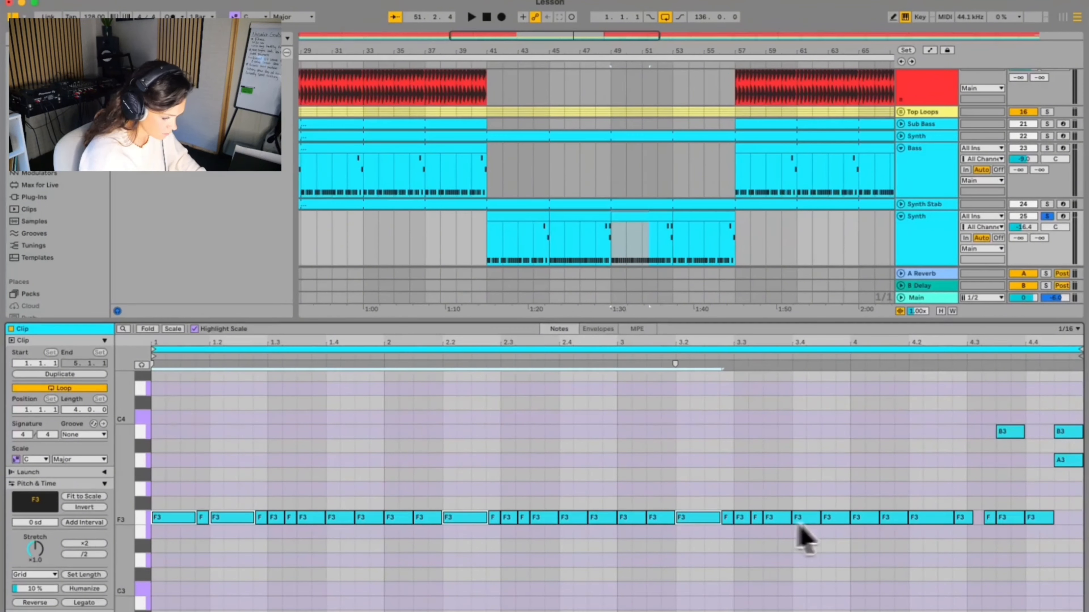
shift+click(931, 518)
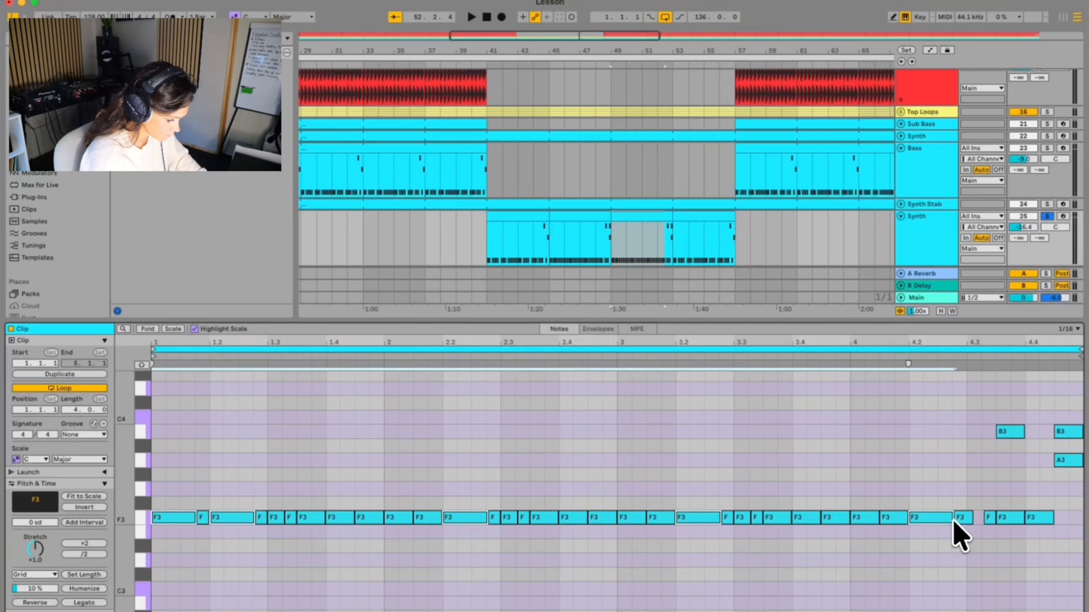
drag(953, 521, 925, 522)
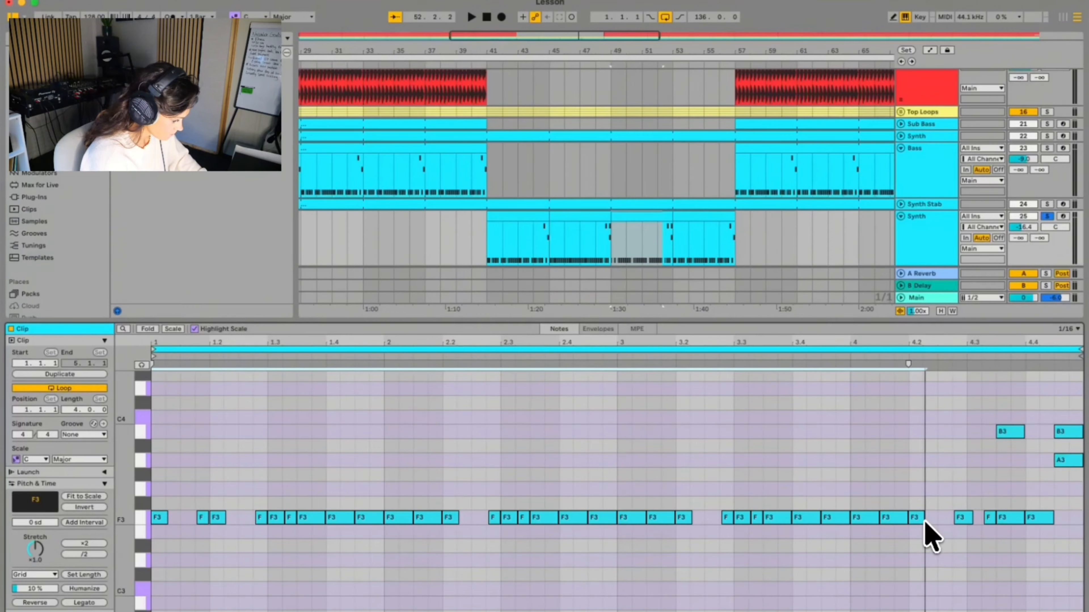
drag(926, 521, 936, 521)
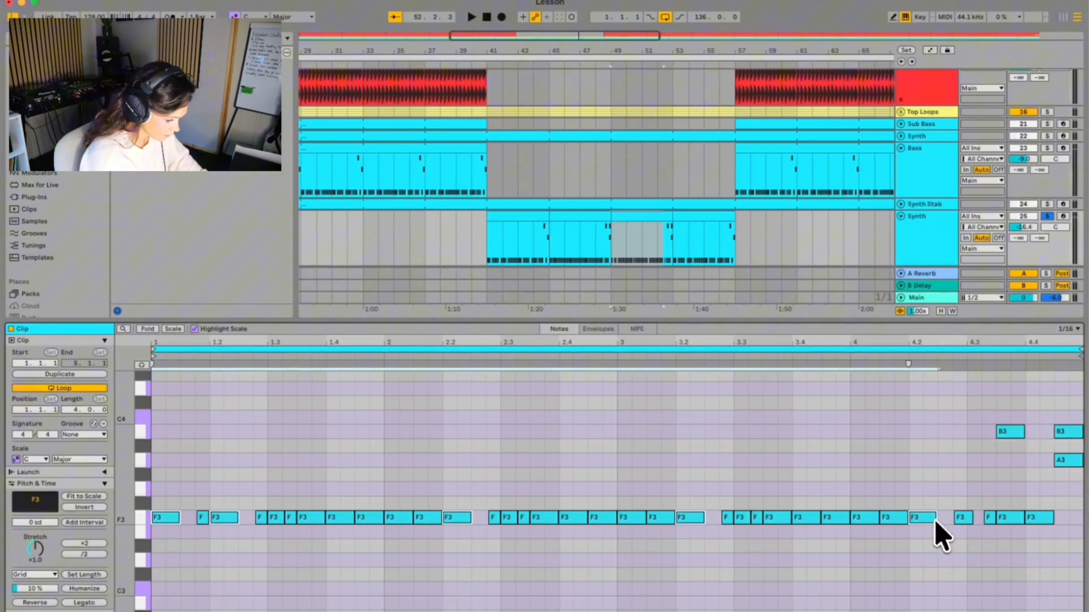
Step: Fill the remaining gaps in the F3 row with one-sixteenth notes, and split the last F3 note into two sixteenths
click(185, 522)
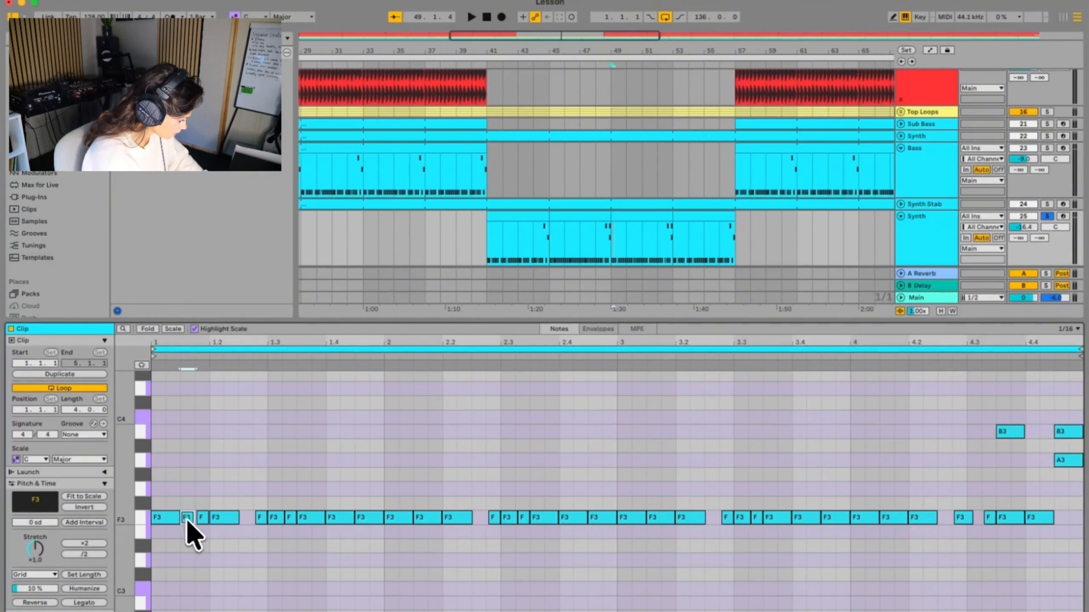
double_click(246, 518)
double_click(479, 517)
click(948, 517)
double_click(976, 518)
drag(1054, 518, 1042, 518)
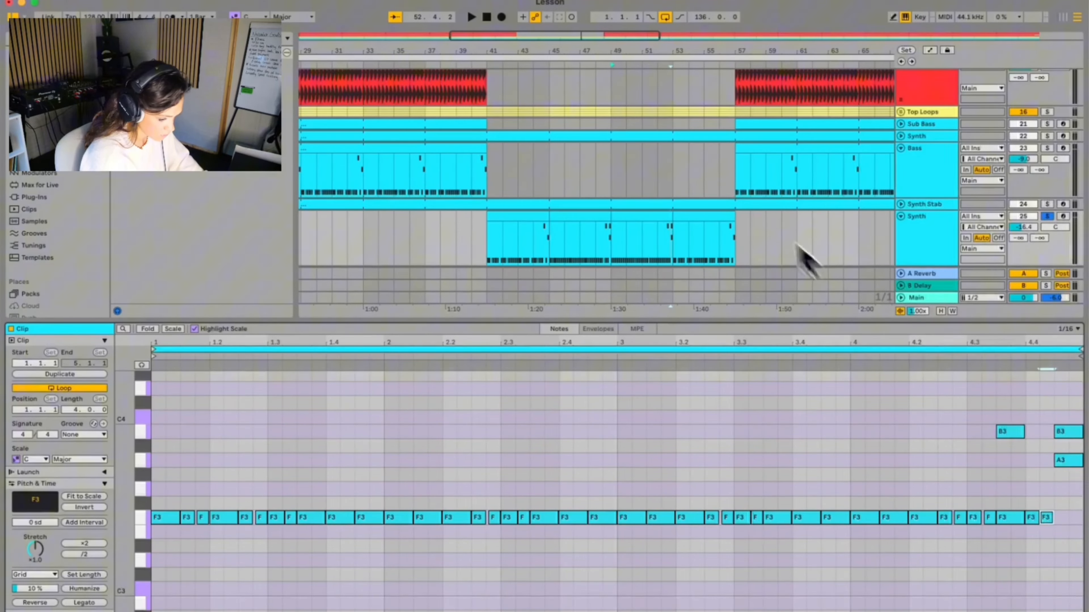
Step: Play the soloed Synth part from bar 49 to audition the filled-in notes
click(616, 182)
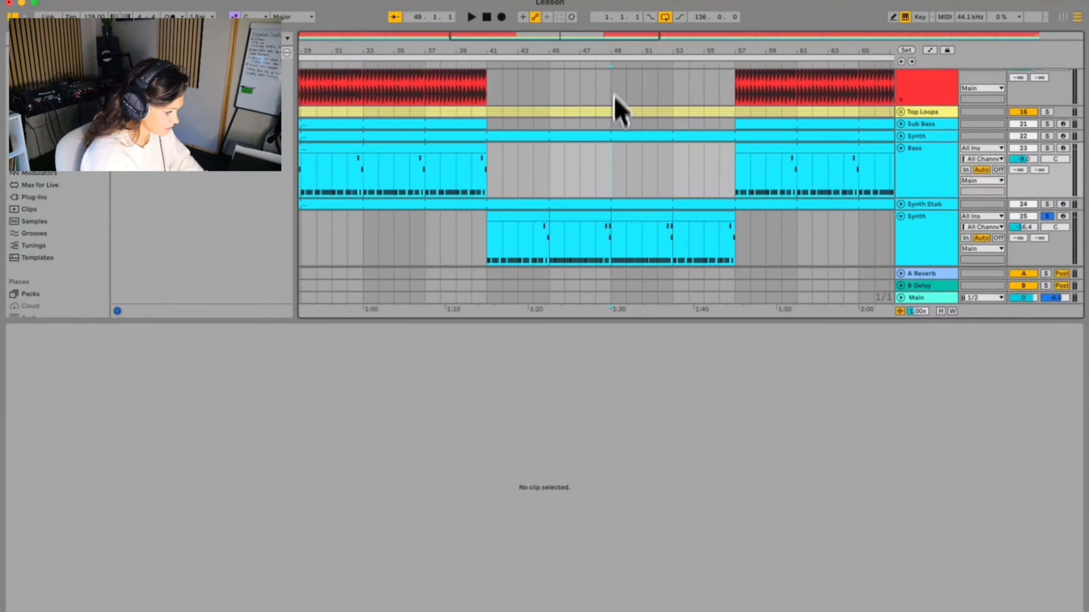
key(space)
scroll(615, 250, down, 2)
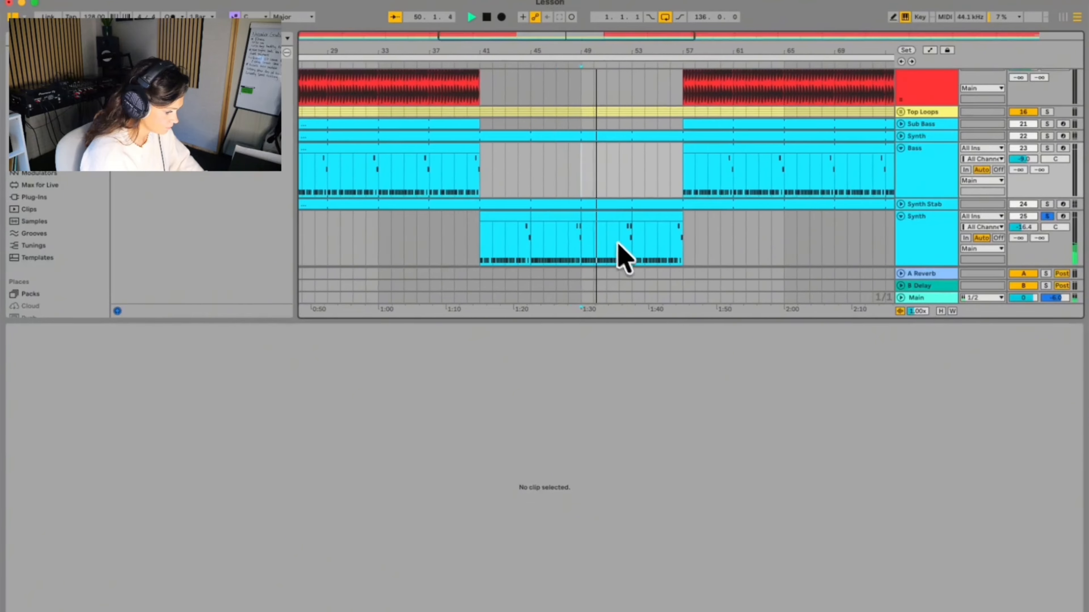
Step: Split the final A3 and B3 notes of the bars 49 to 53 clip into two sixteenths each, and audition the ending
click(606, 212)
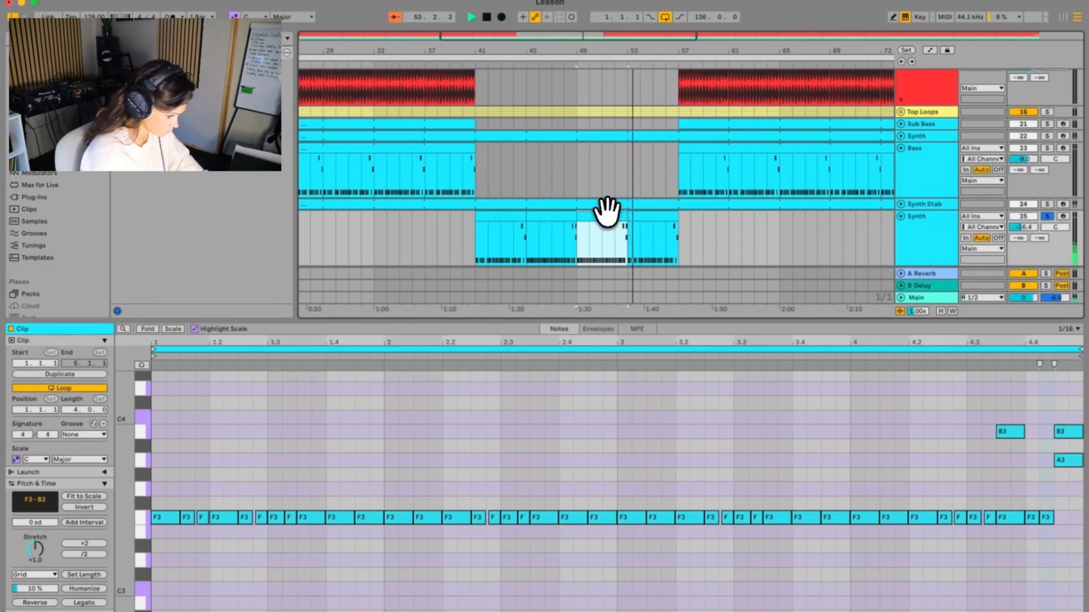
drag(1076, 499, 1078, 431)
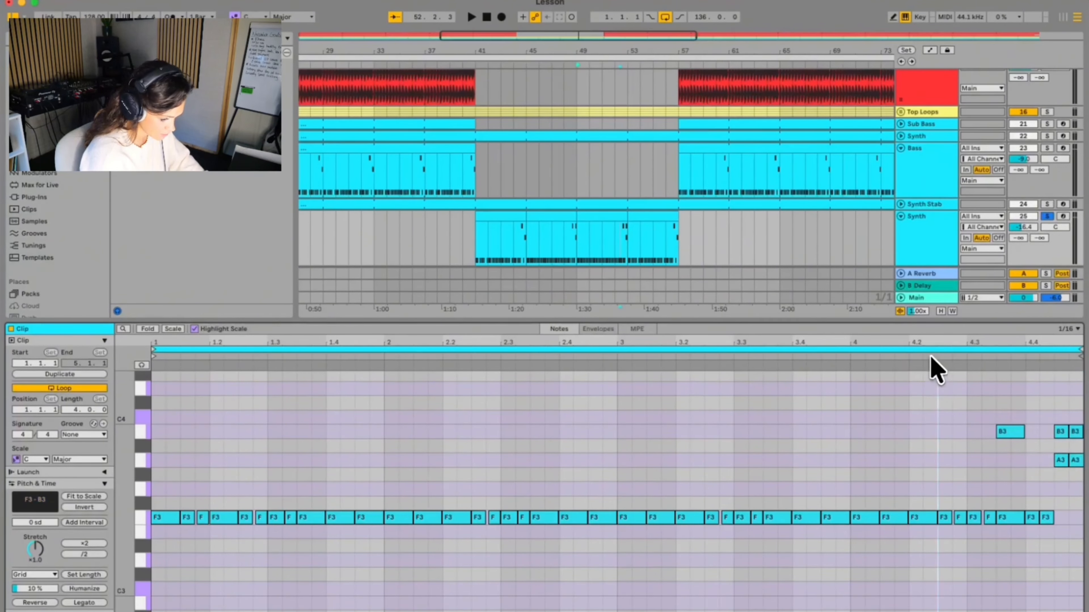
key(space)
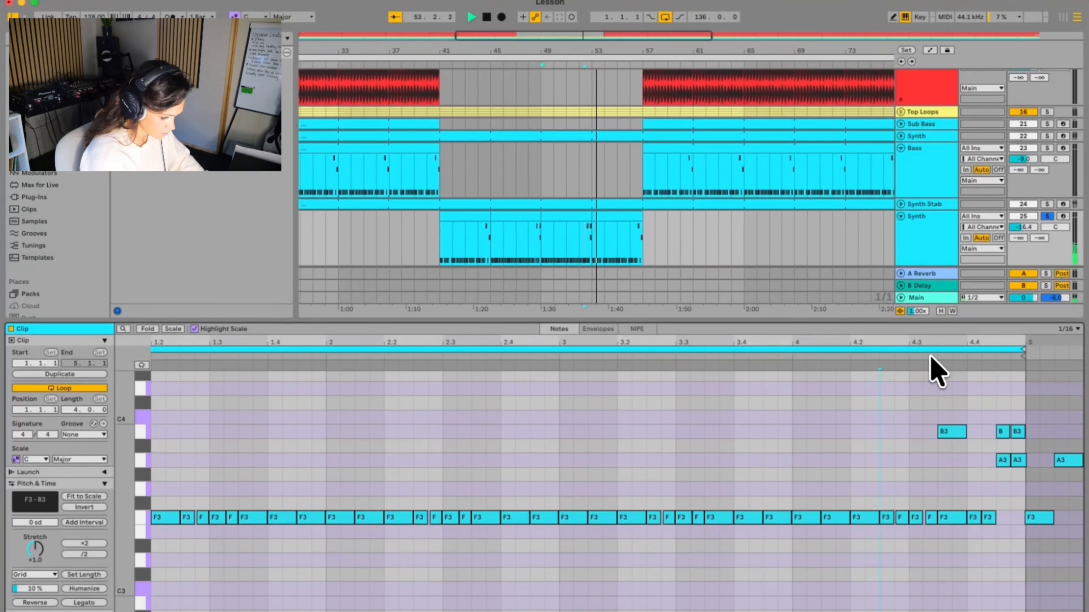
key(space)
scroll(840, 558, left, 2)
scroll(821, 571, down, 2)
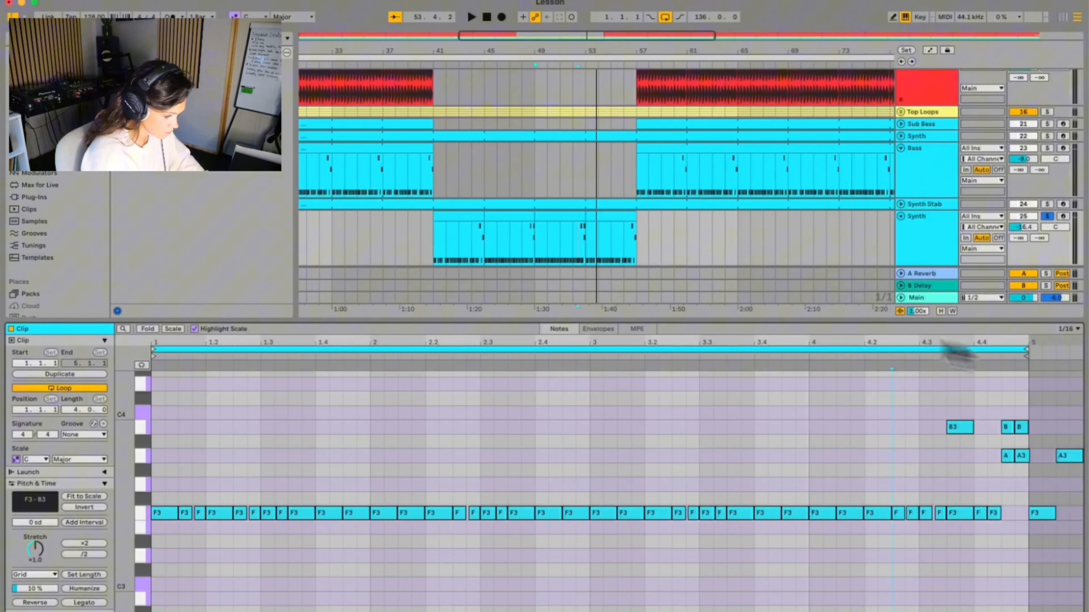
Step: Replace the bars 53 to 57 clip on Synth track 25 with a copy of the bars 49 to 53 clip
click(600, 231)
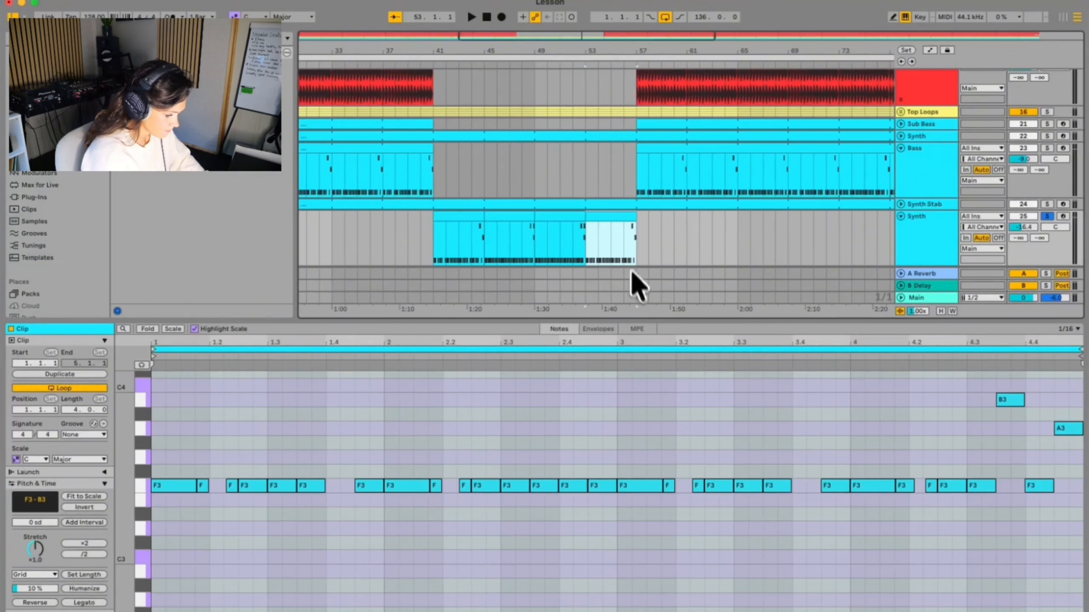
click(565, 213)
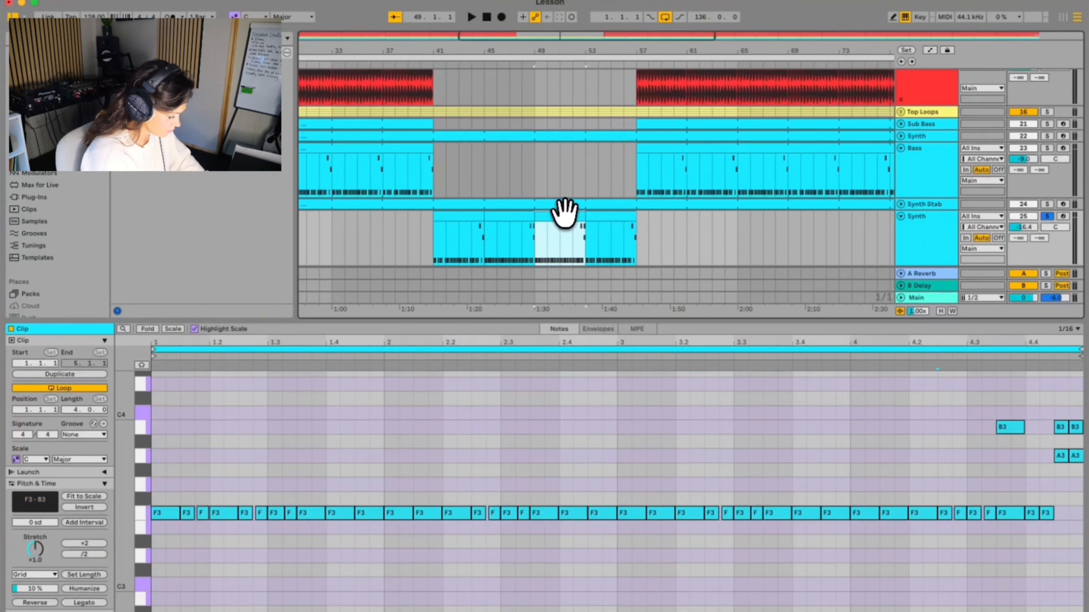
click(590, 243)
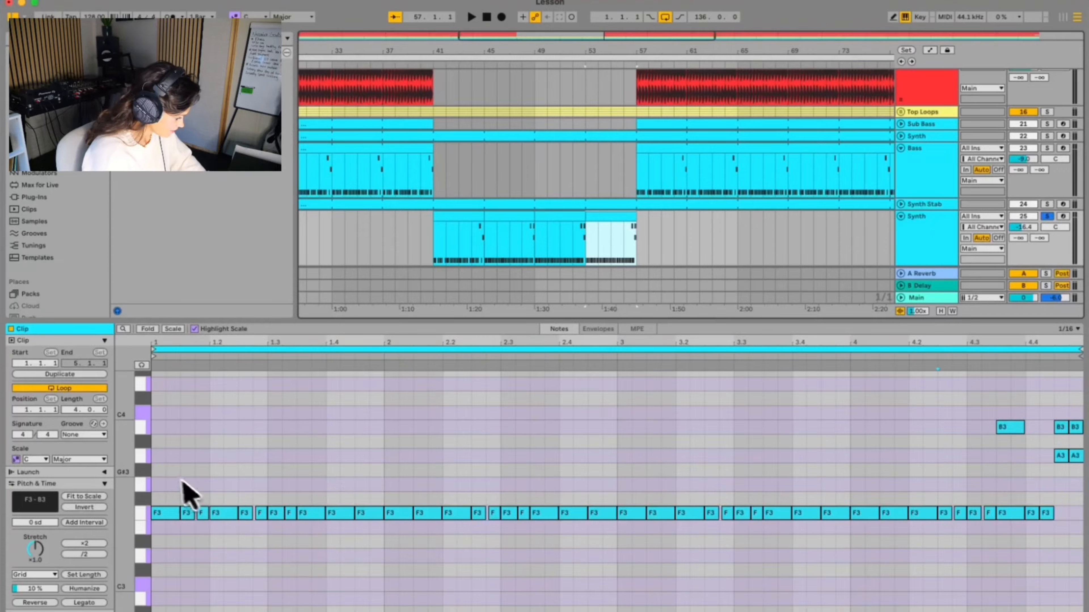
Step: Shorten all notes in the bars 53 to 57 Synth clip by about half a sixteenth, leaving gaps between them
scroll(165, 481, up, 2)
drag(161, 411, 1072, 556)
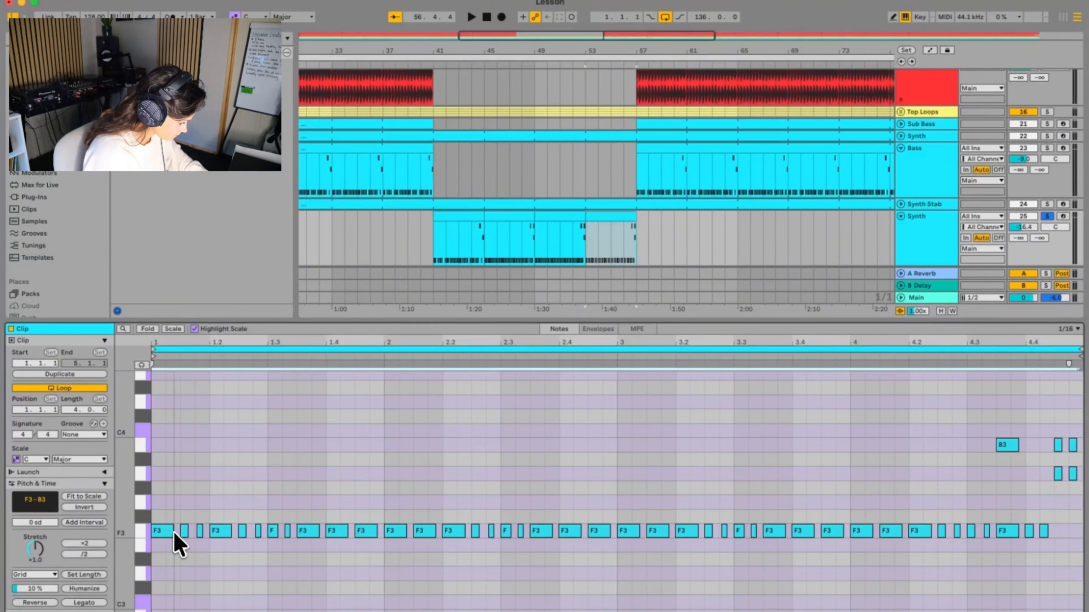
drag(174, 532, 173, 537)
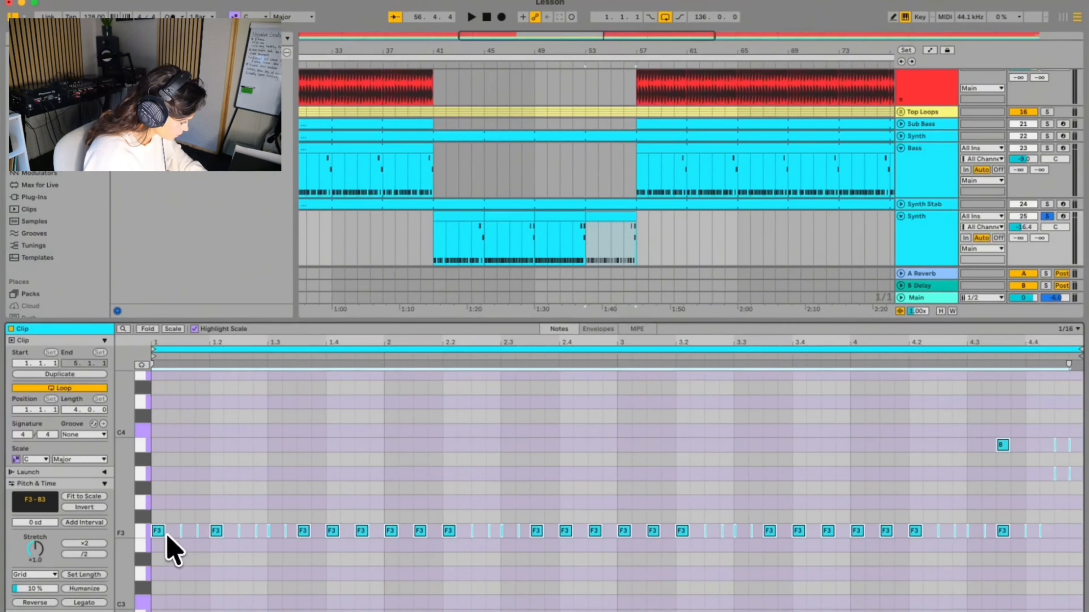
drag(174, 536, 173, 537)
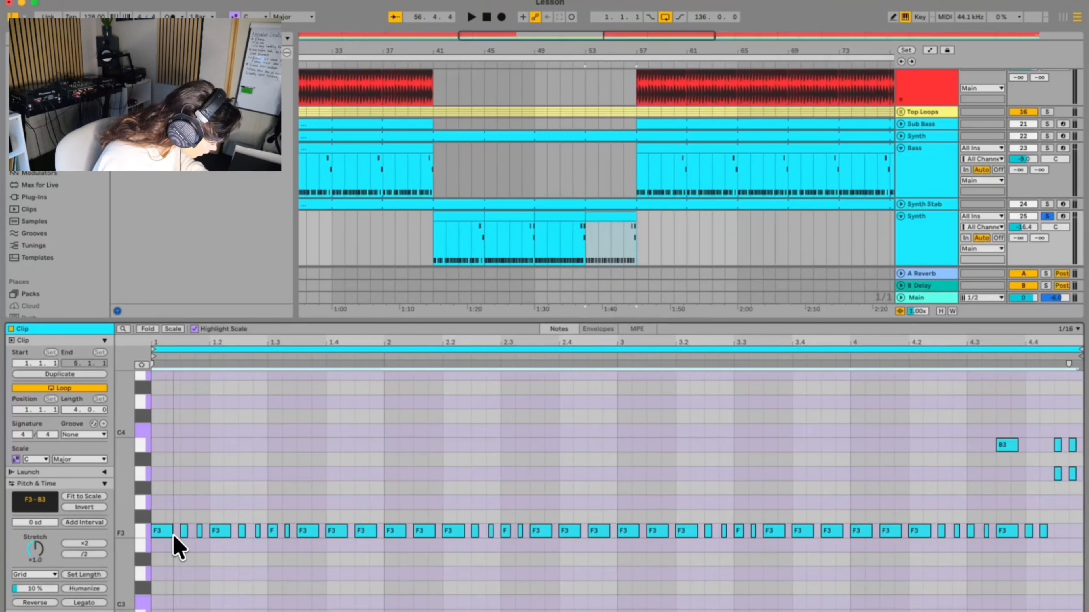
key(space)
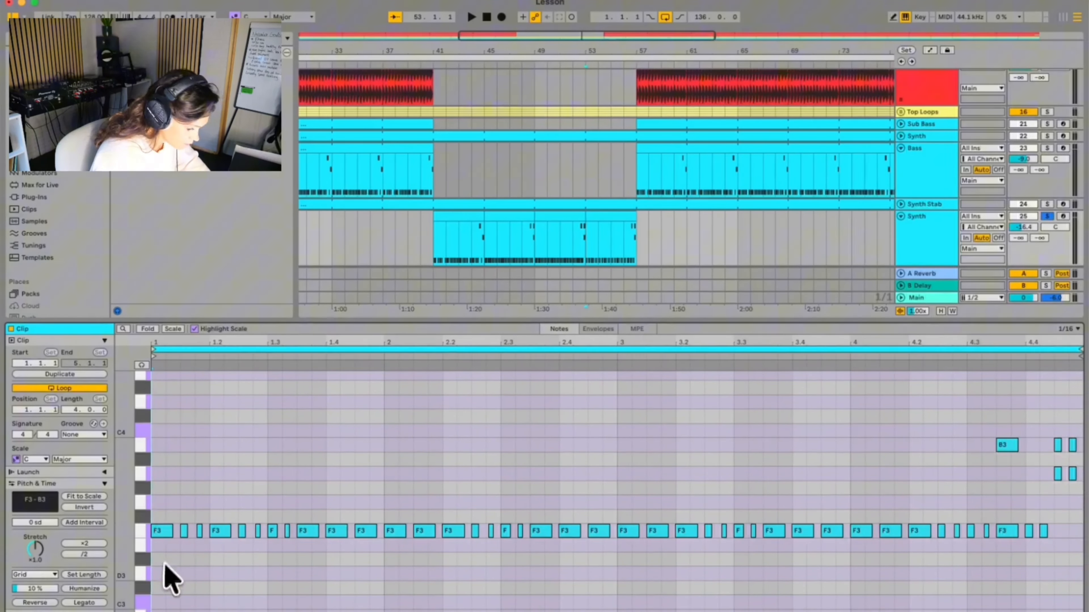
Step: Copy all notes in the bars 53 to 57 clip two semitones up and one sixteenth later
drag(162, 570, 1082, 411)
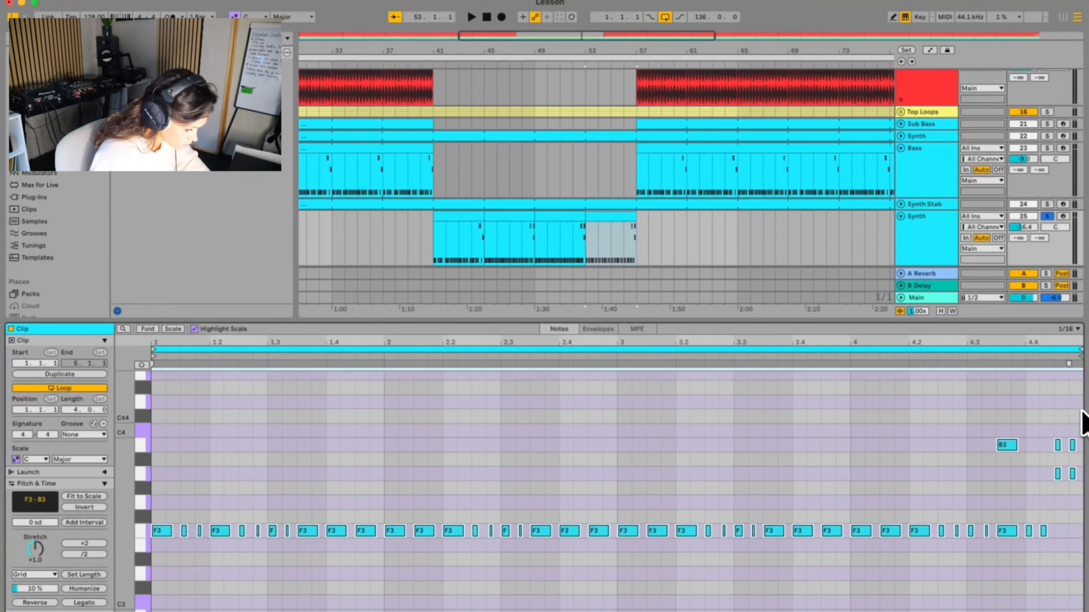
drag(161, 533, 181, 502)
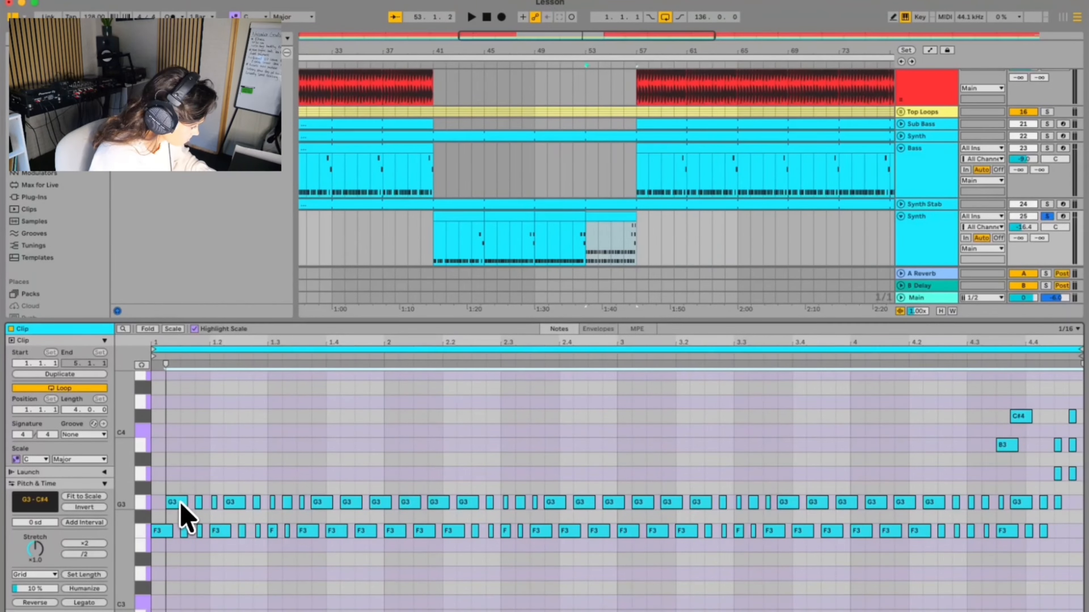
drag(180, 503, 180, 503)
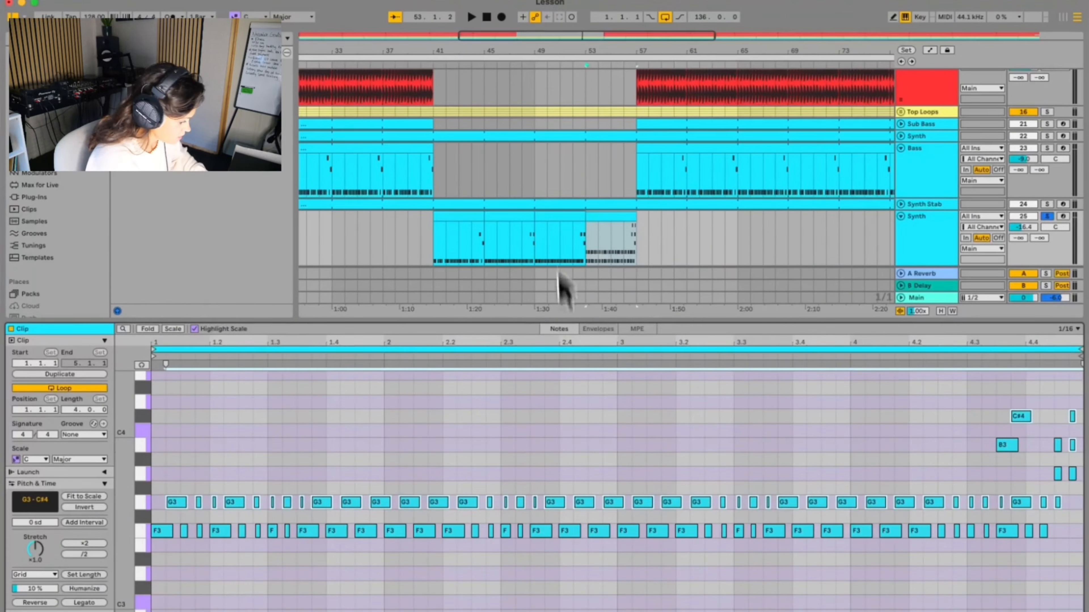
Step: Play the soloed Synth from bar 53 to audition the two note layers, and stop playback after bar 57
key(space)
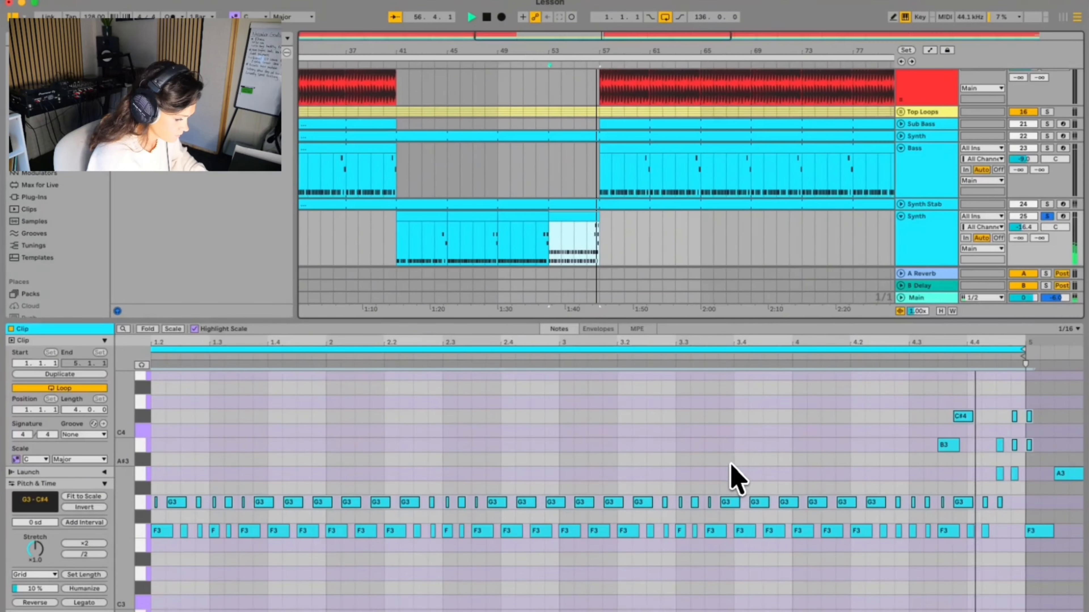
scroll(582, 547, left, 1)
scroll(576, 549, down, 1)
click(571, 551)
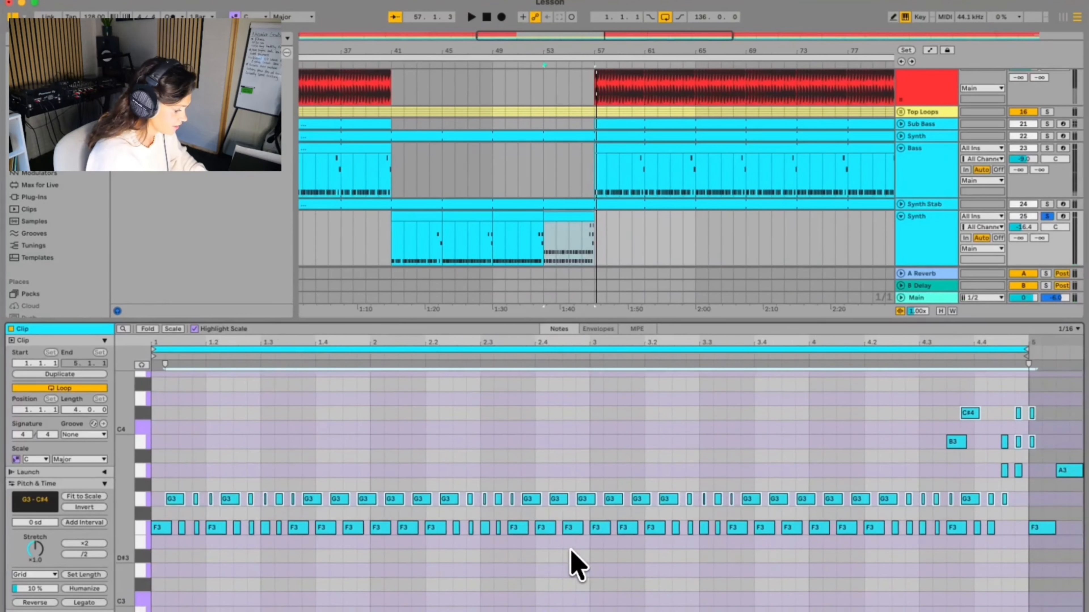
Step: Delete the notes lying beyond the end of the bars 53 to 57 Synth clip
scroll(831, 476, up, 2)
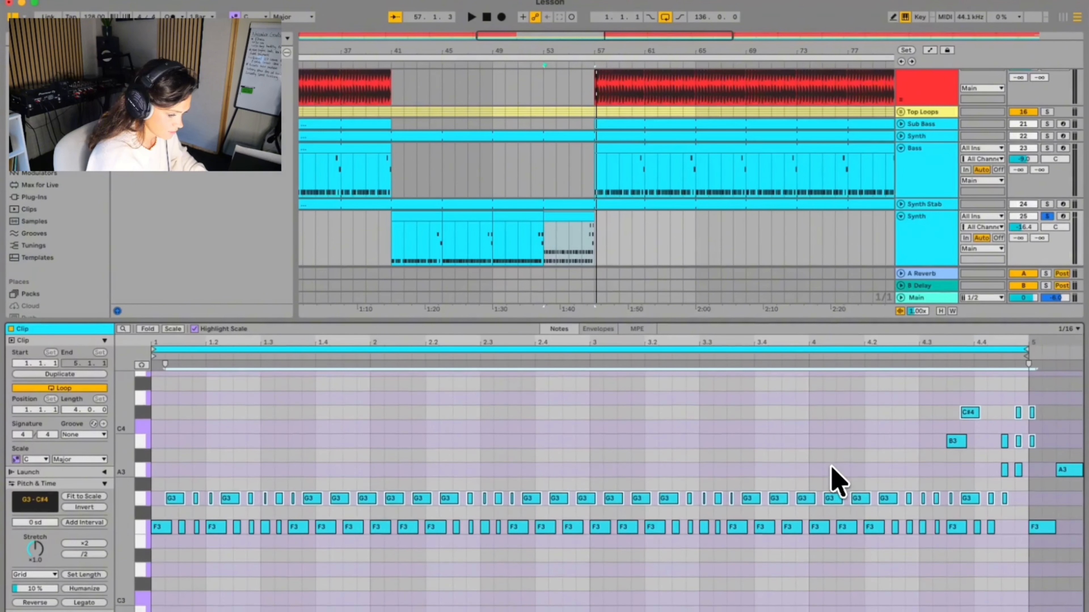
scroll(831, 467, down, 1)
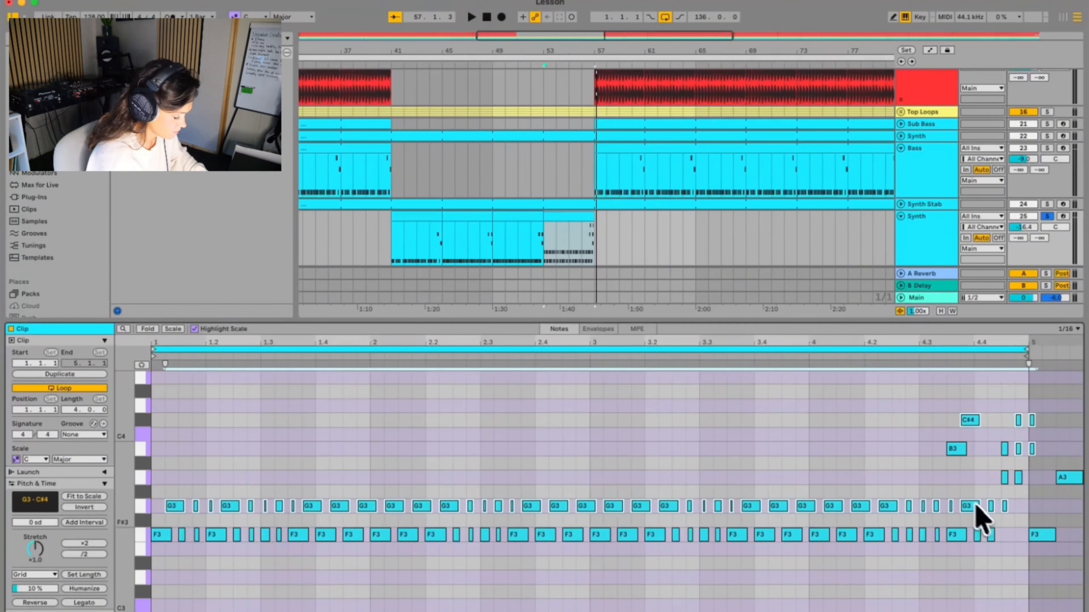
click(1049, 580)
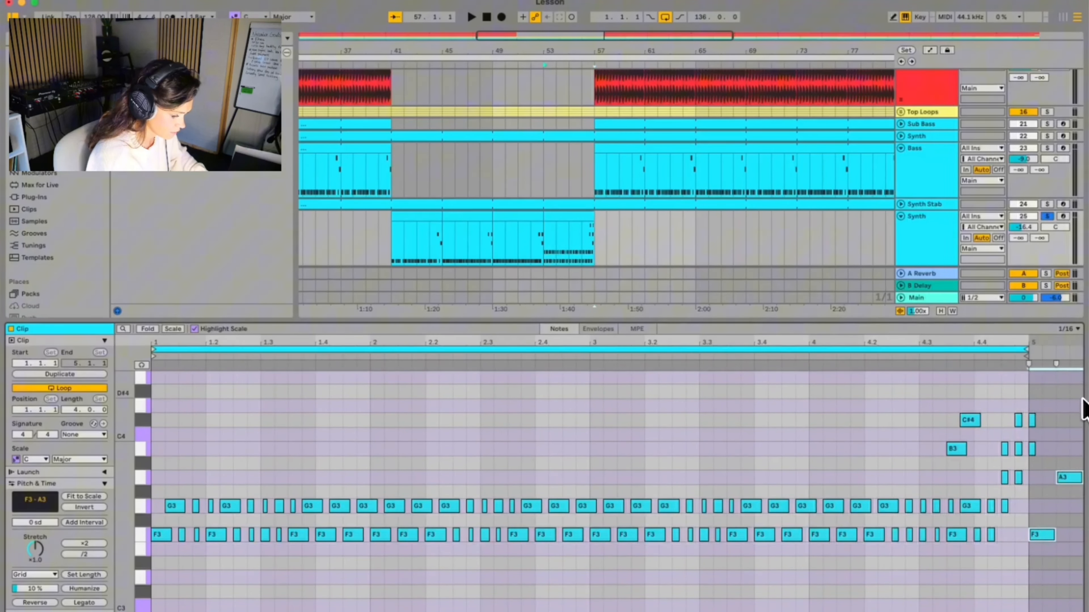
drag(1081, 399, 1028, 592)
key(Delete)
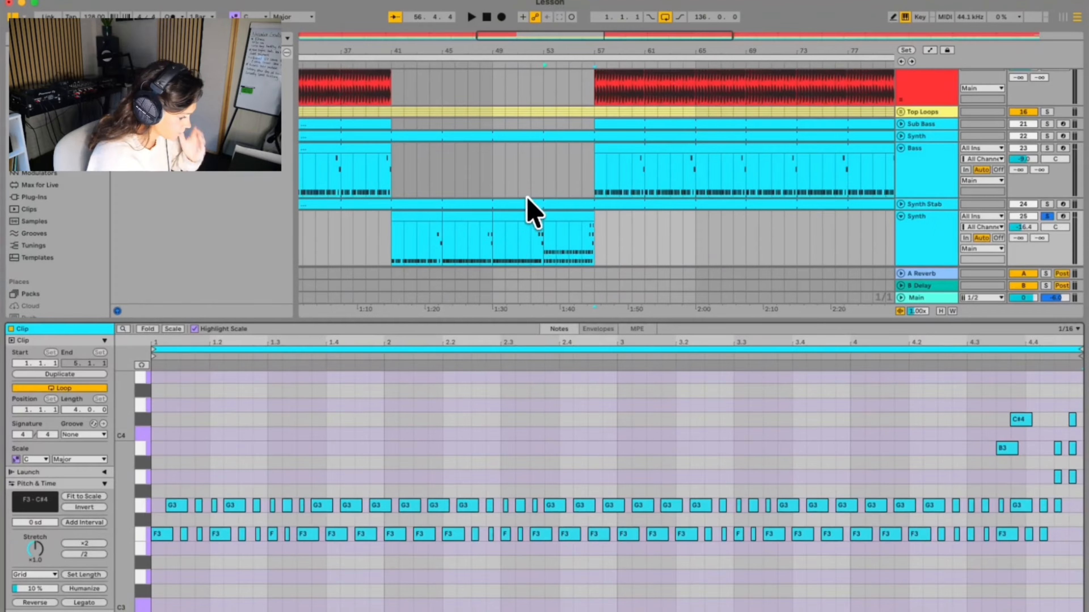
Step: Play the whole soloed Synth breakdown from bar 41 and stop playback at about bar 57
click(396, 63)
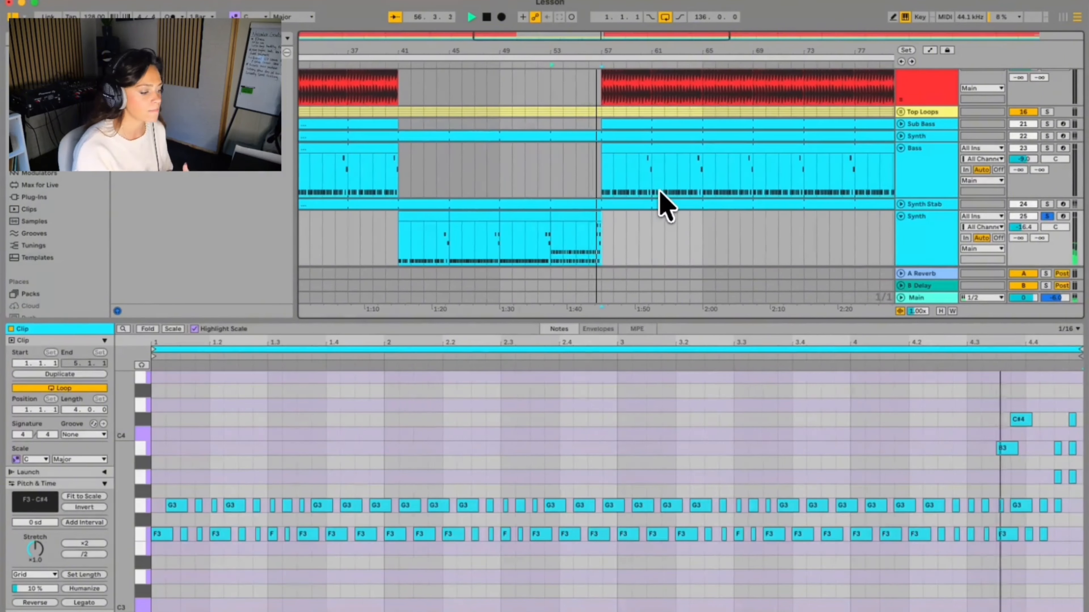
key(space)
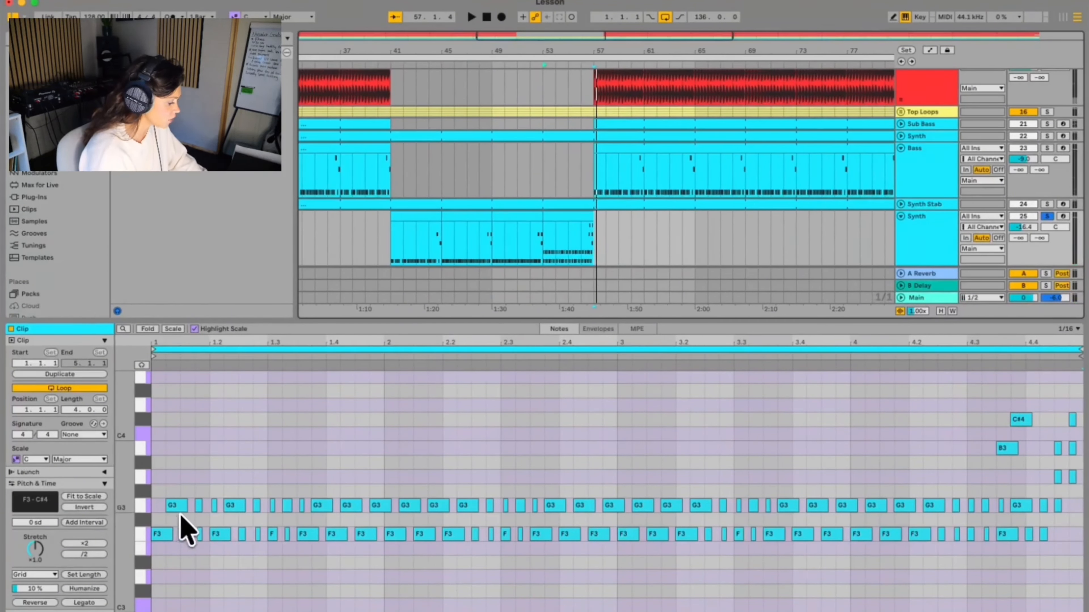
Step: Lower the two C#4 notes near the end of the bars 53 to 57 Synth clip to C4
drag(169, 518, 1079, 465)
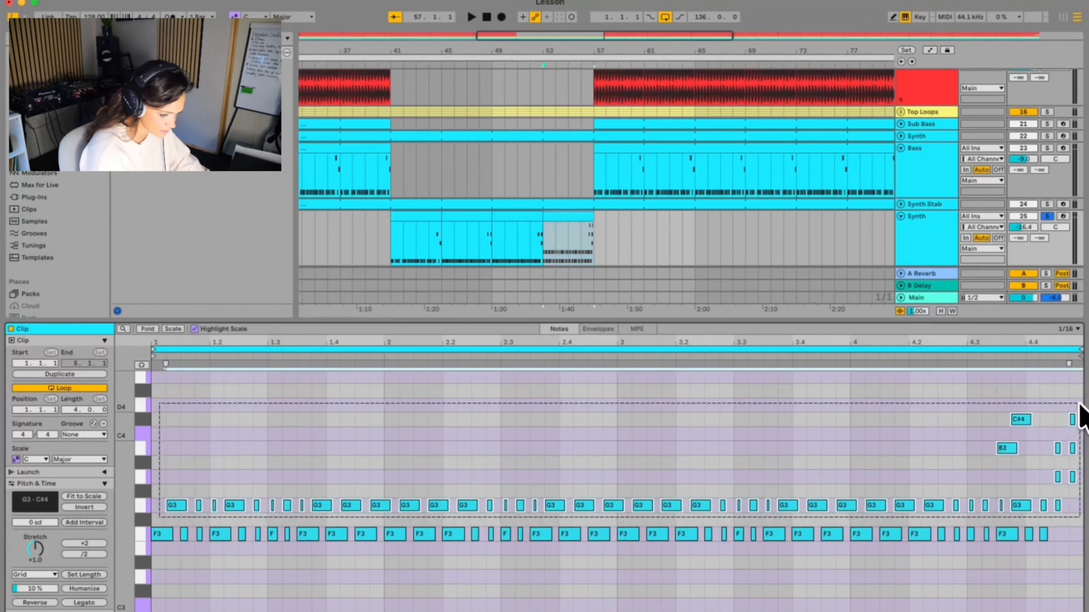
mouse_move(182, 511)
mouse_down()
mouse_move(184, 542)
mouse_move(181, 514)
mouse_up()
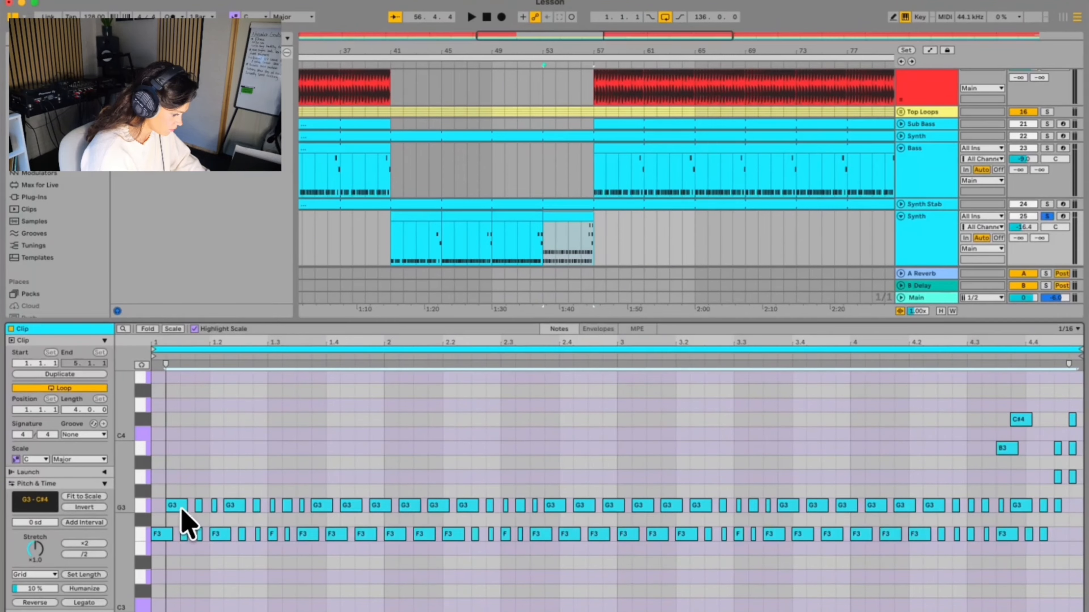
scroll(880, 511, up, 4)
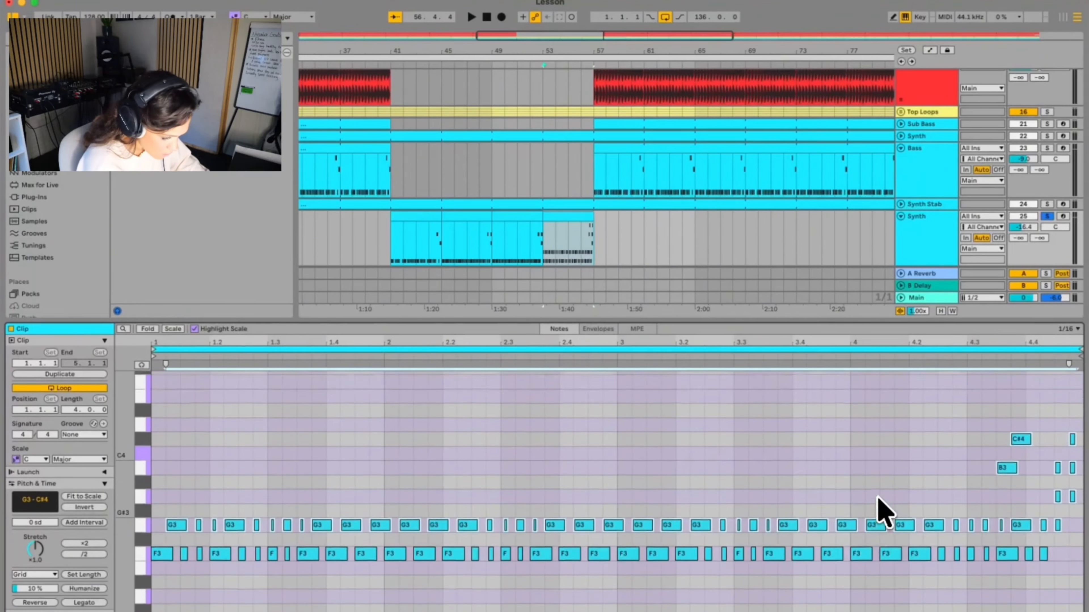
click(1001, 510)
drag(1019, 508, 1077, 491)
key(Delete)
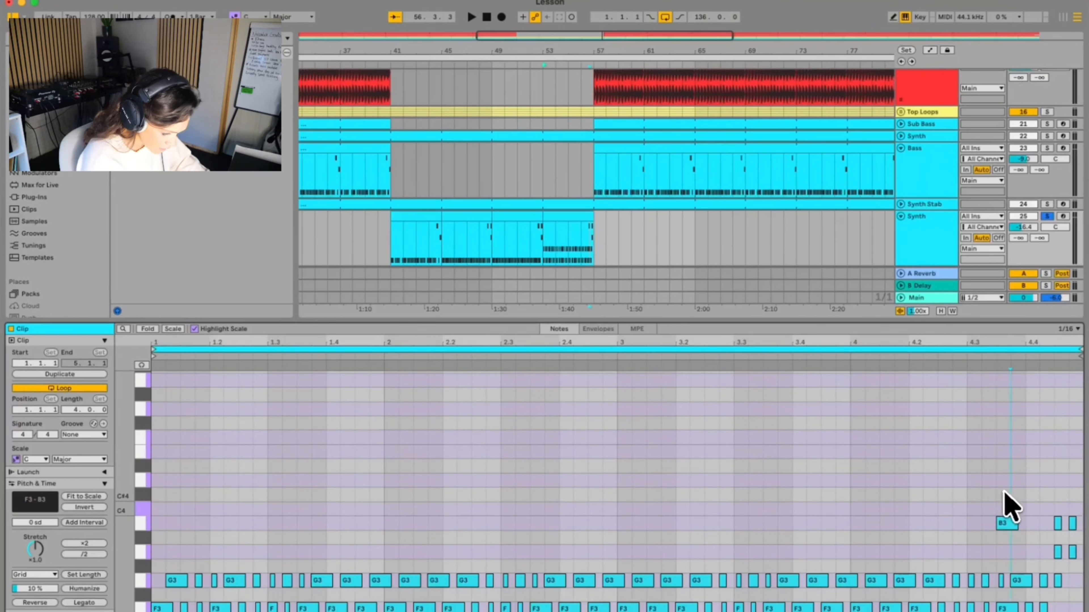
double_click(1020, 508)
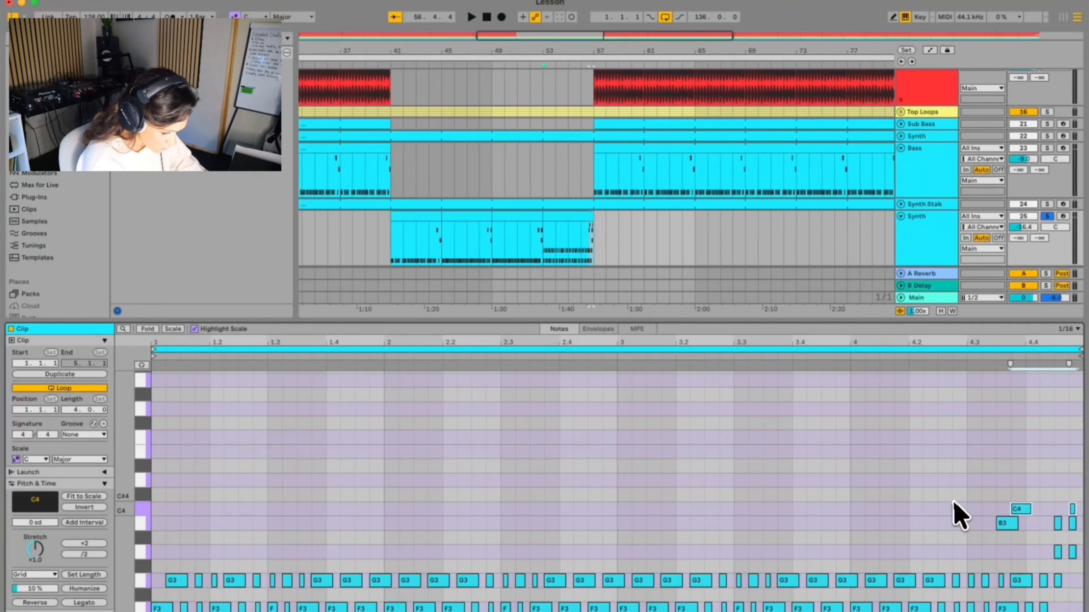
scroll(953, 502, down, 2)
scroll(952, 502, up, 1)
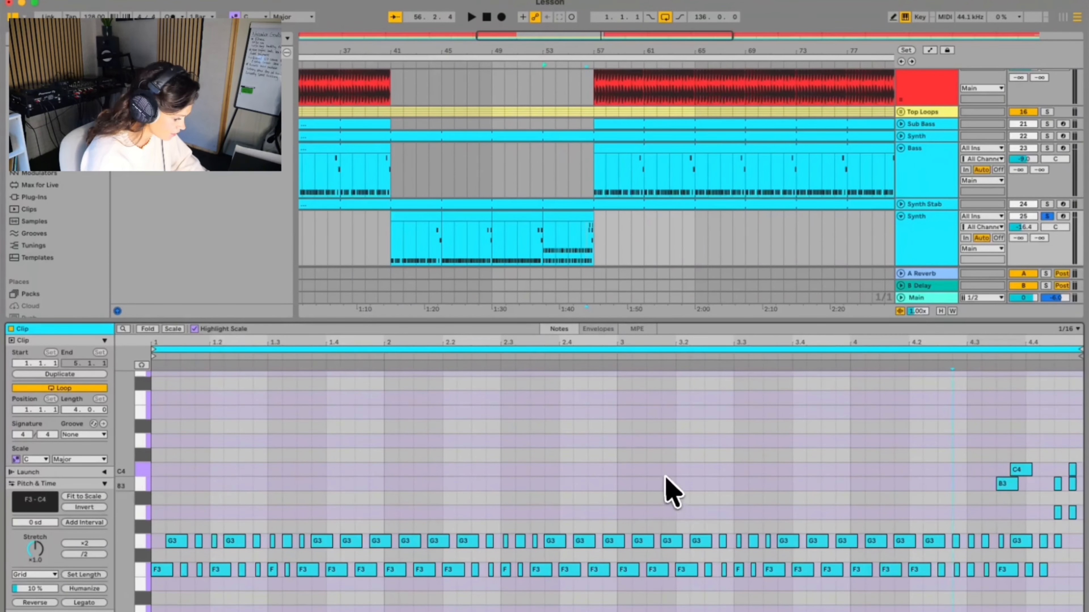
scroll(670, 468, down, 1)
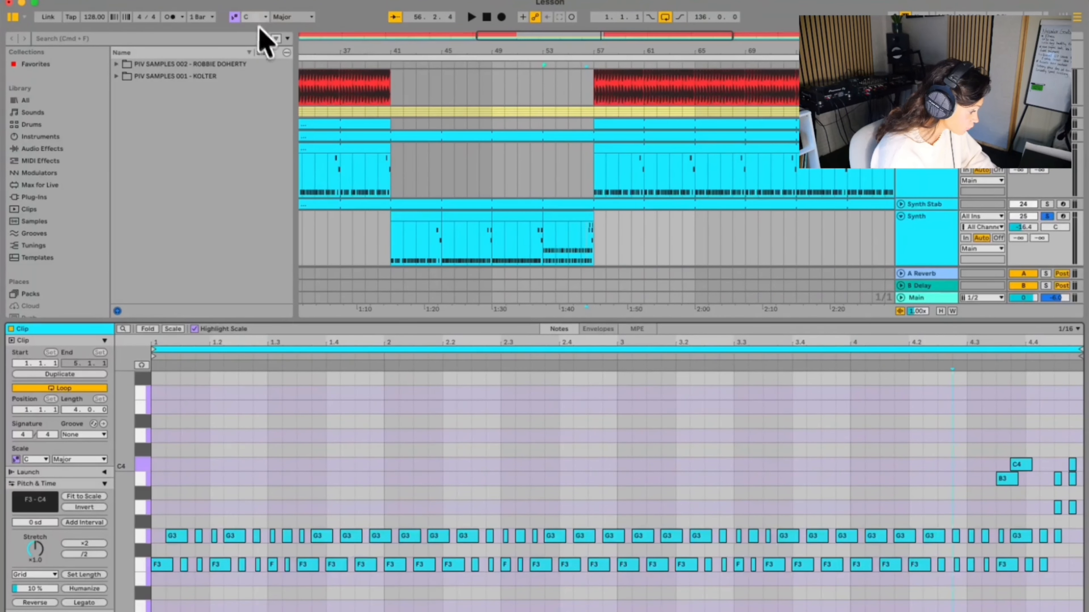
Step: Set the scale to F Minor
click(262, 17)
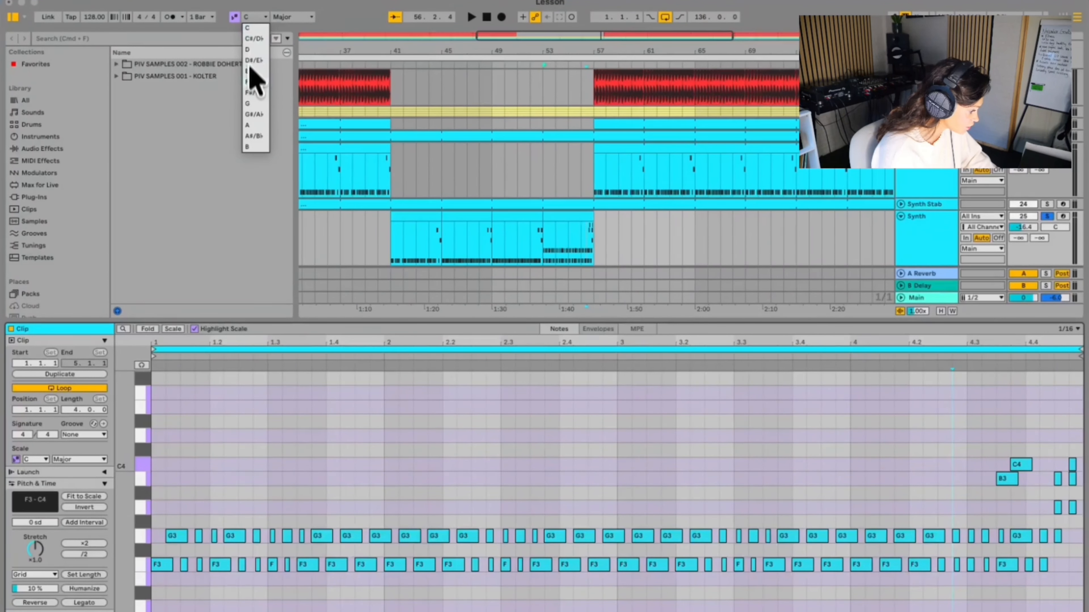
click(251, 82)
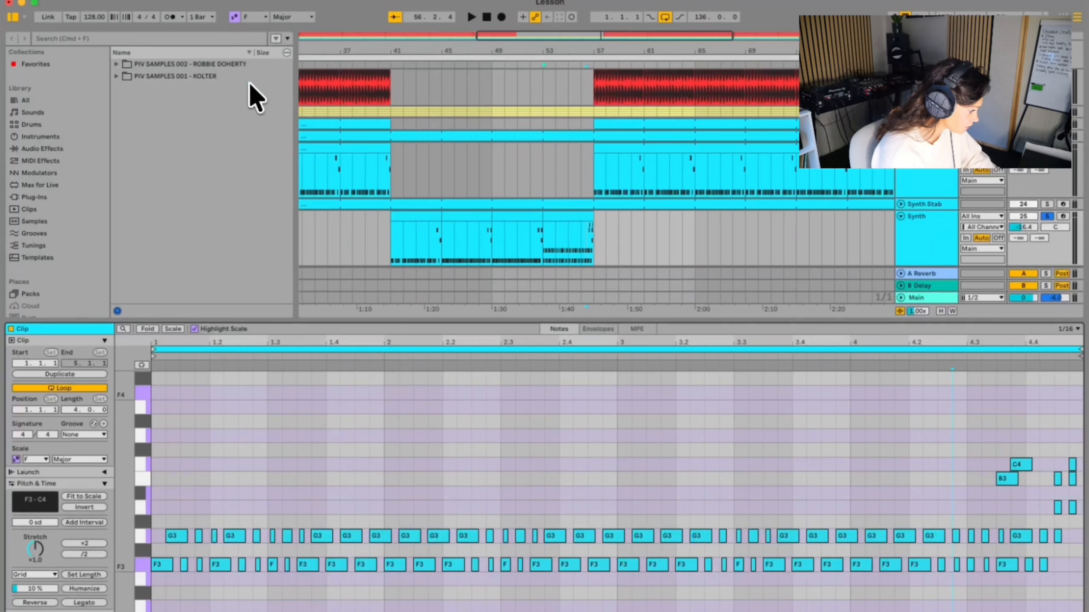
click(292, 17)
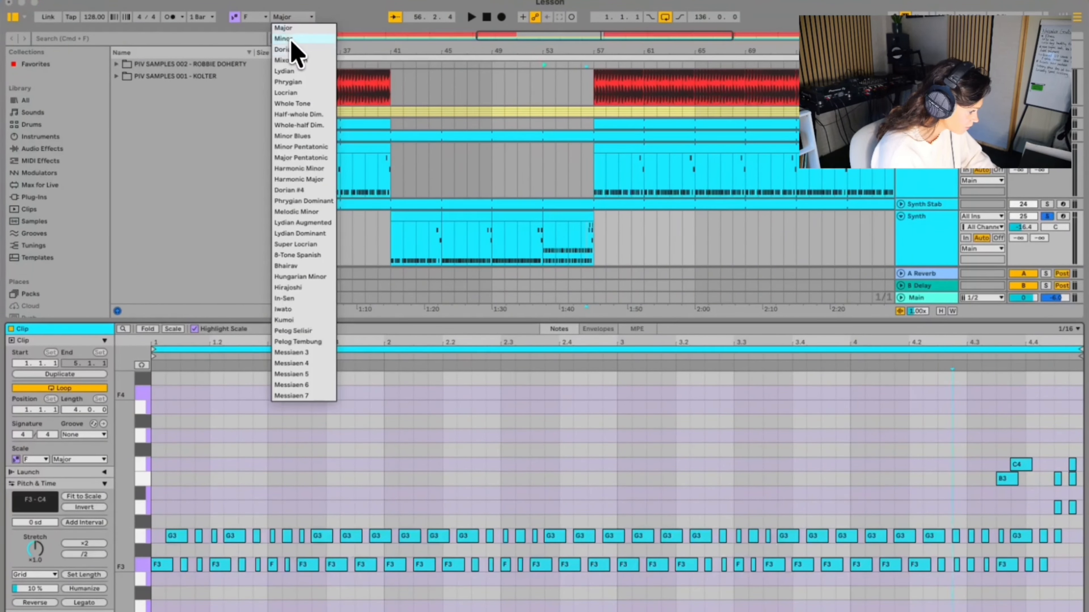
click(291, 39)
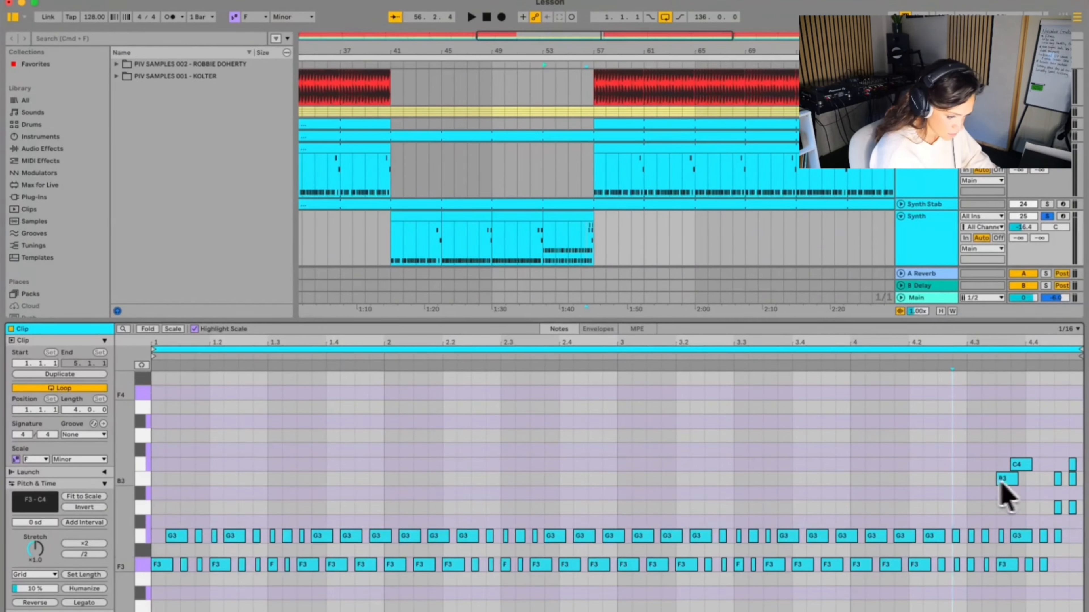
Step: Lower the B3 and A3 notes near the clip's end by one semitone to Bb3 and Ab3, and audition the result up to bar 57
scroll(1004, 478, up, 1)
scroll(1008, 430, up, 1)
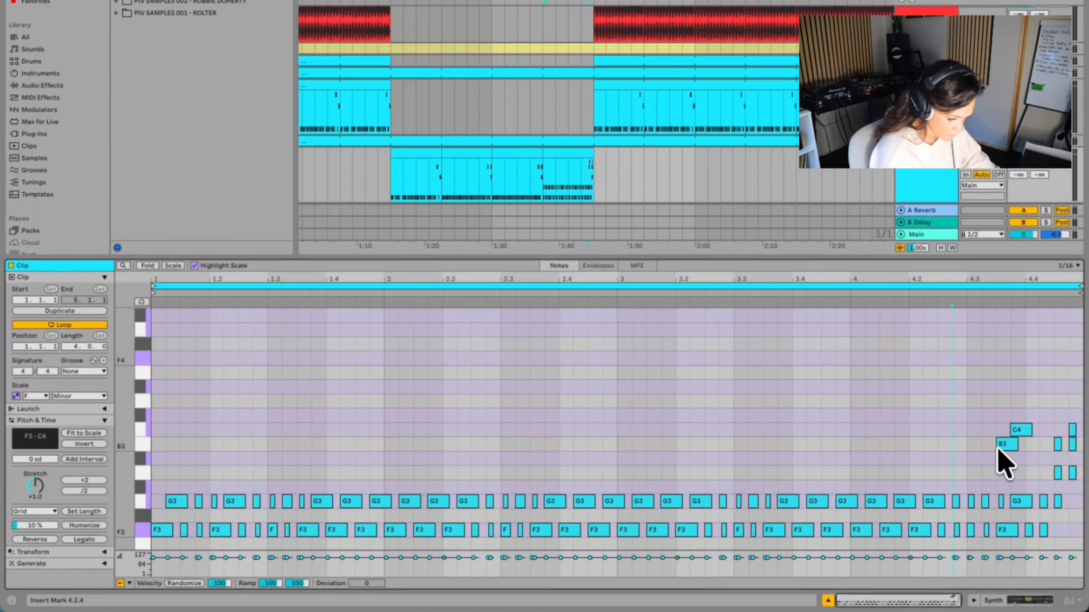
drag(988, 447, 1056, 488)
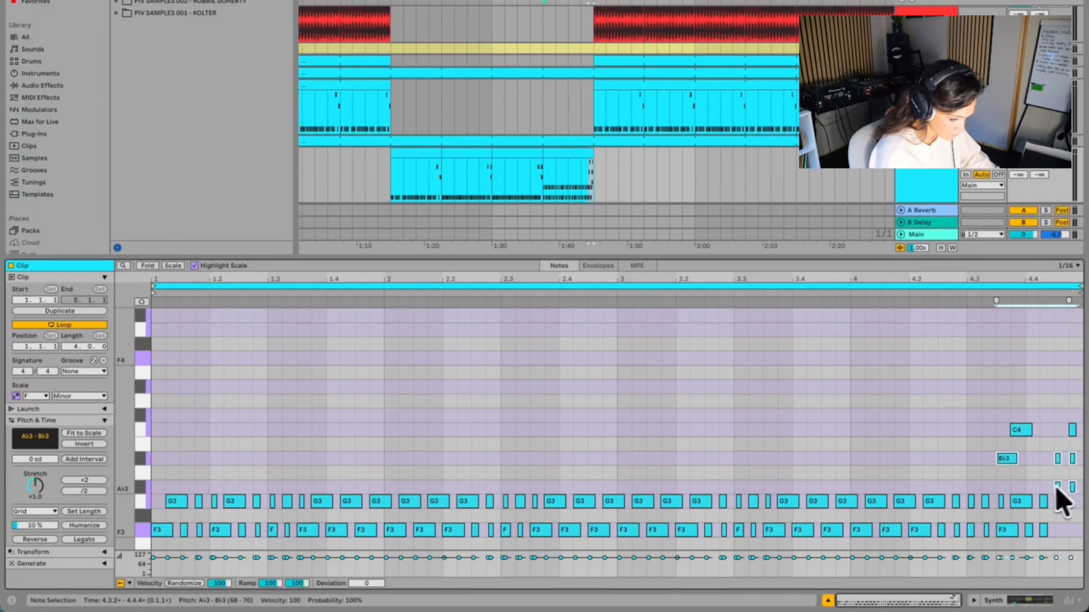
scroll(702, 502, down, 2)
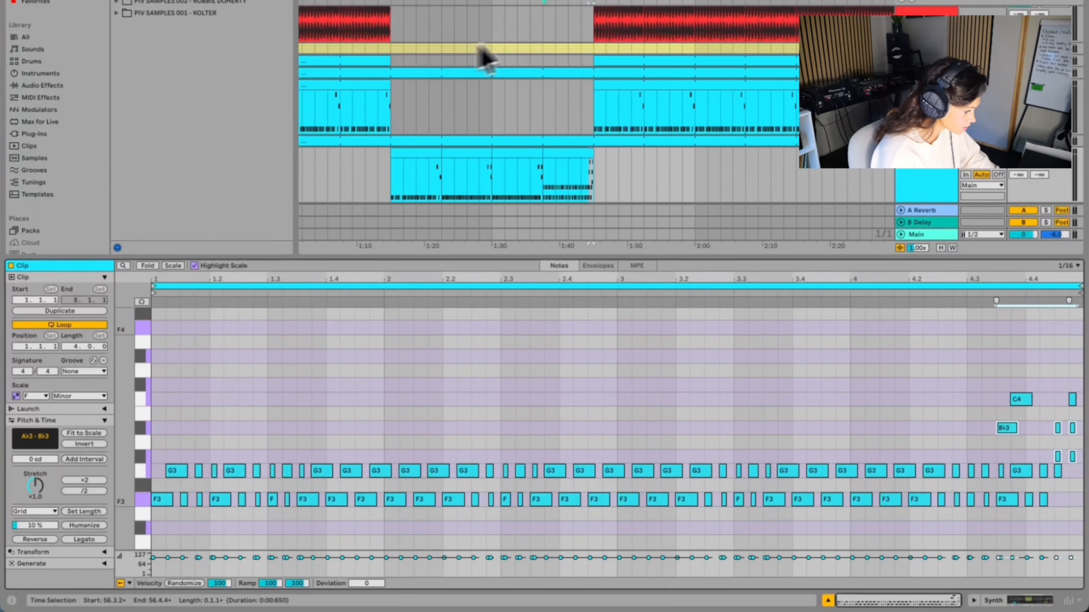
click(538, 2)
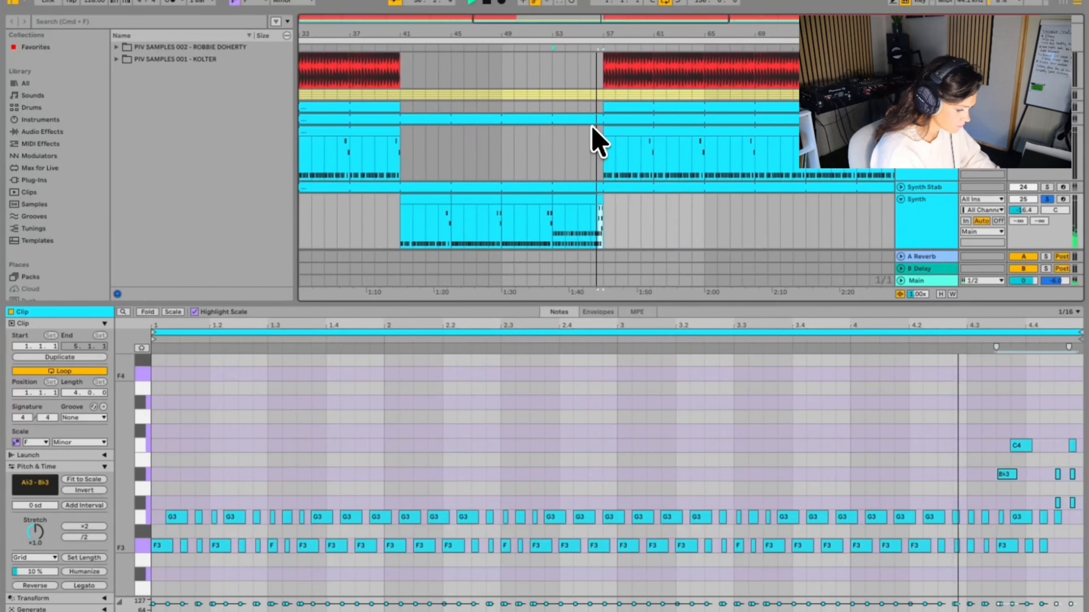
scroll(591, 146, down, 2)
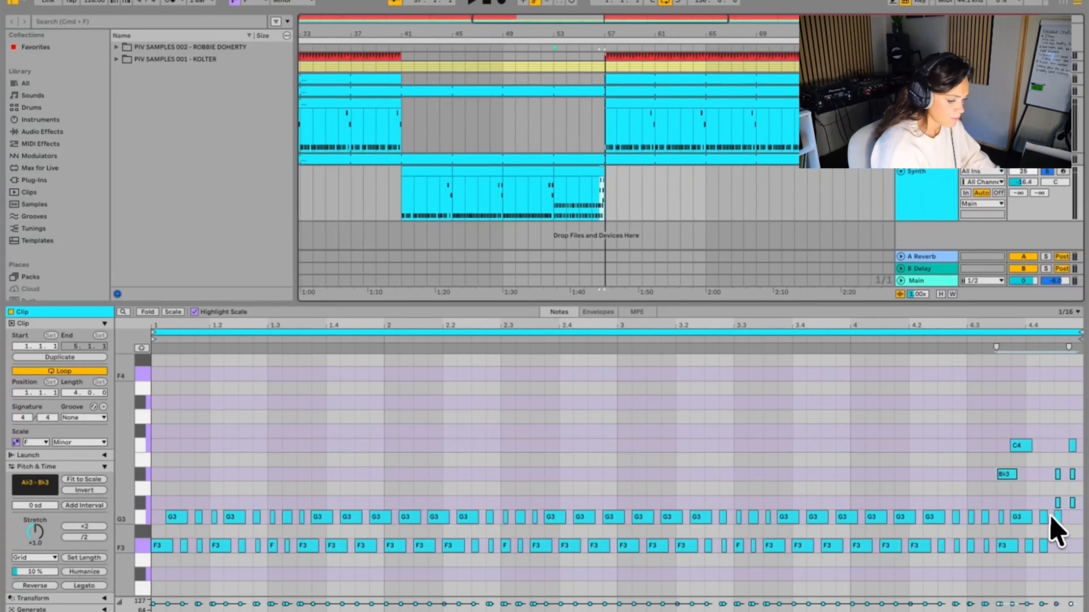
Step: Move the short Ab3 and Bb3 notes at the very end of the clip about a thirty-second note earlier
drag(1045, 507, 1077, 474)
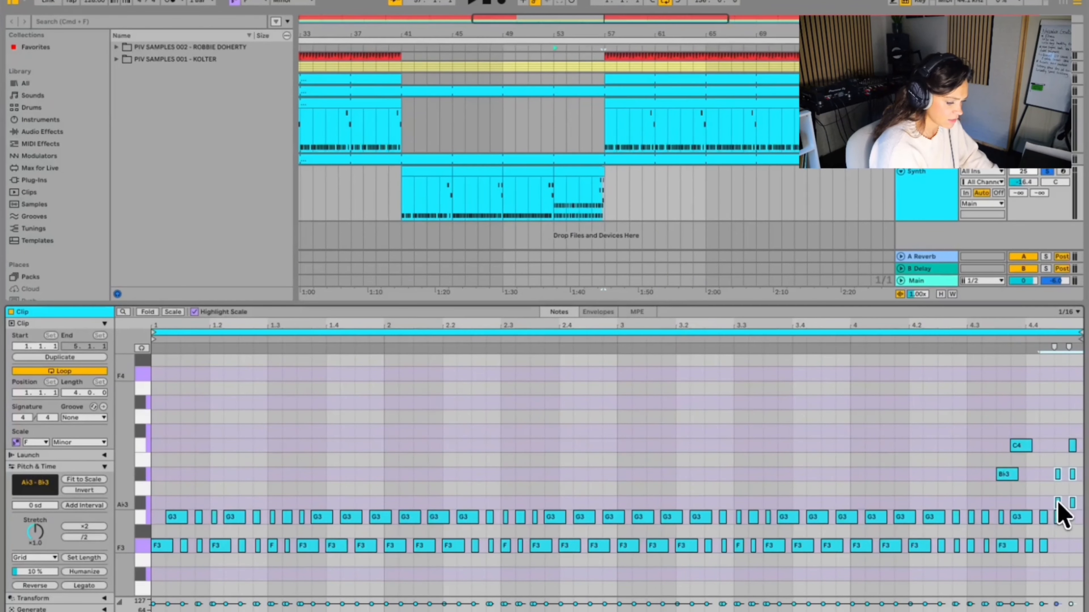
click(1068, 524)
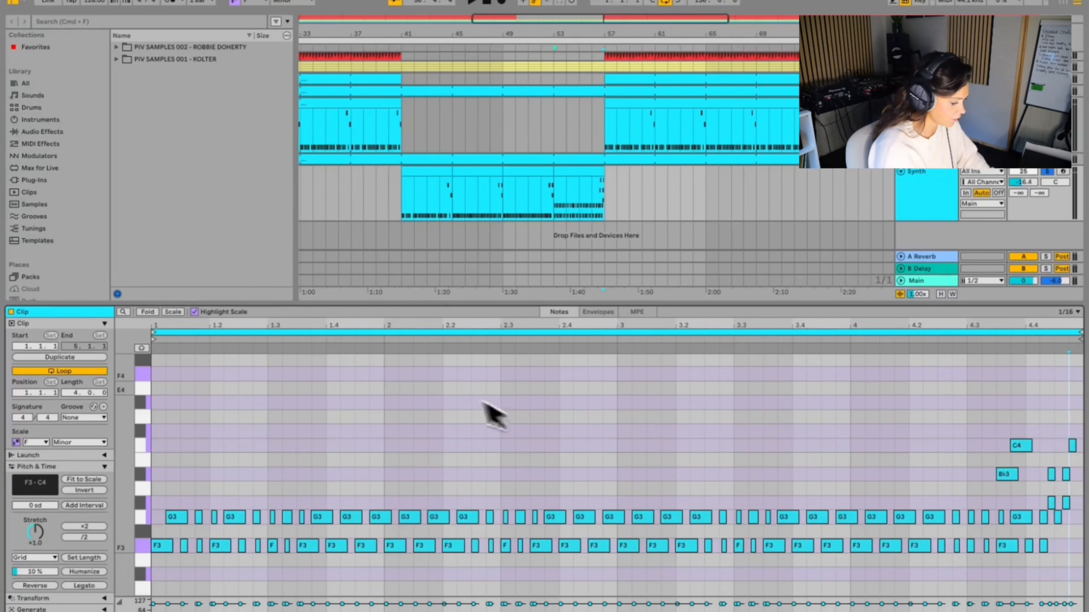
scroll(444, 390, down, 1)
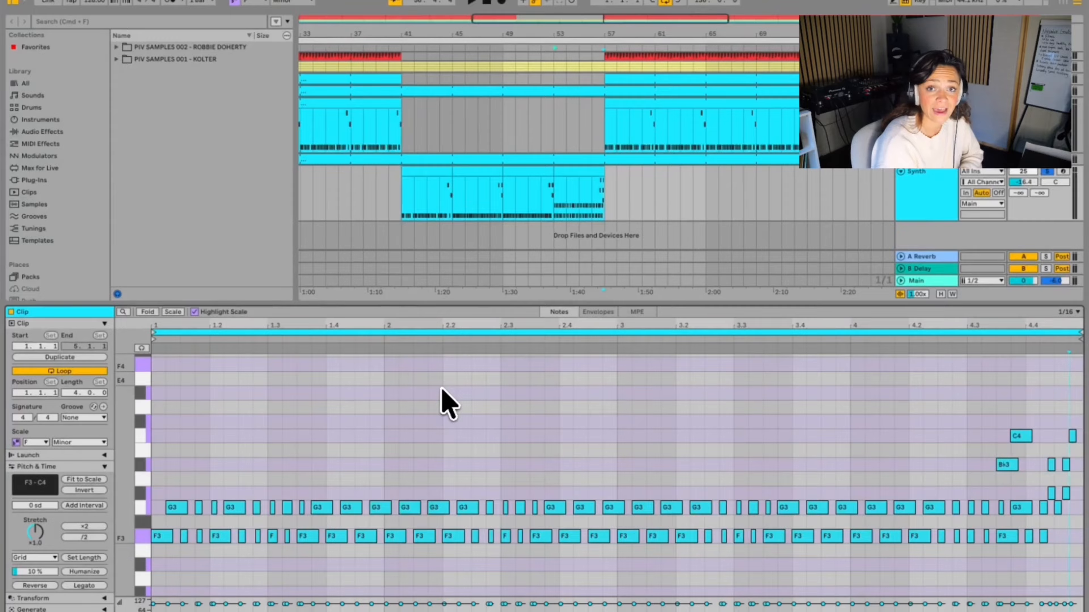
Step: Show the Pitch Bend envelope under MIDI Ctrl for the Synth clip at bars 53 to 57
click(584, 193)
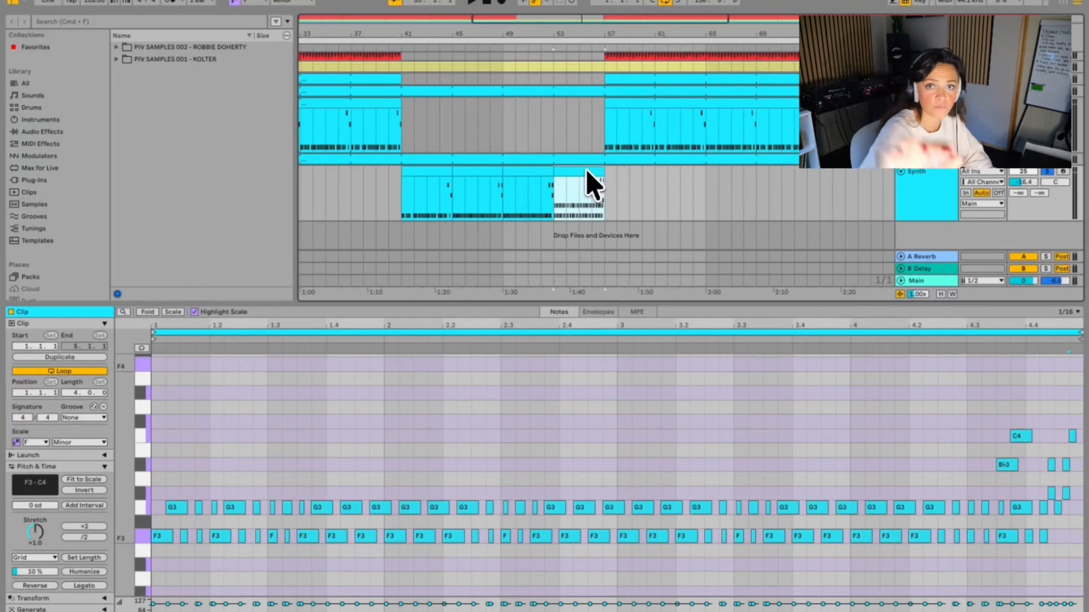
click(598, 312)
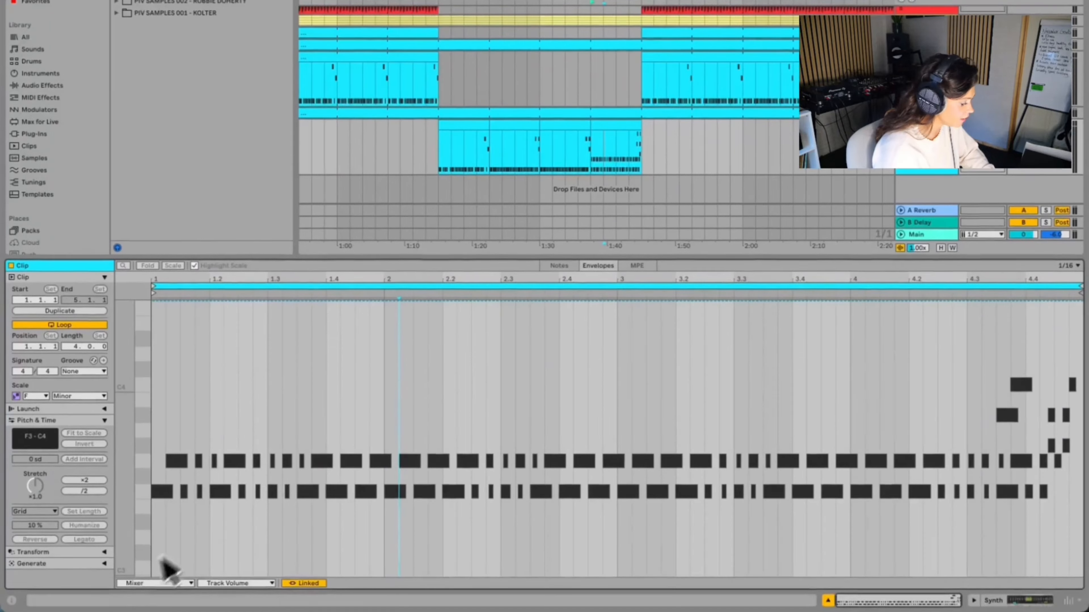
click(157, 584)
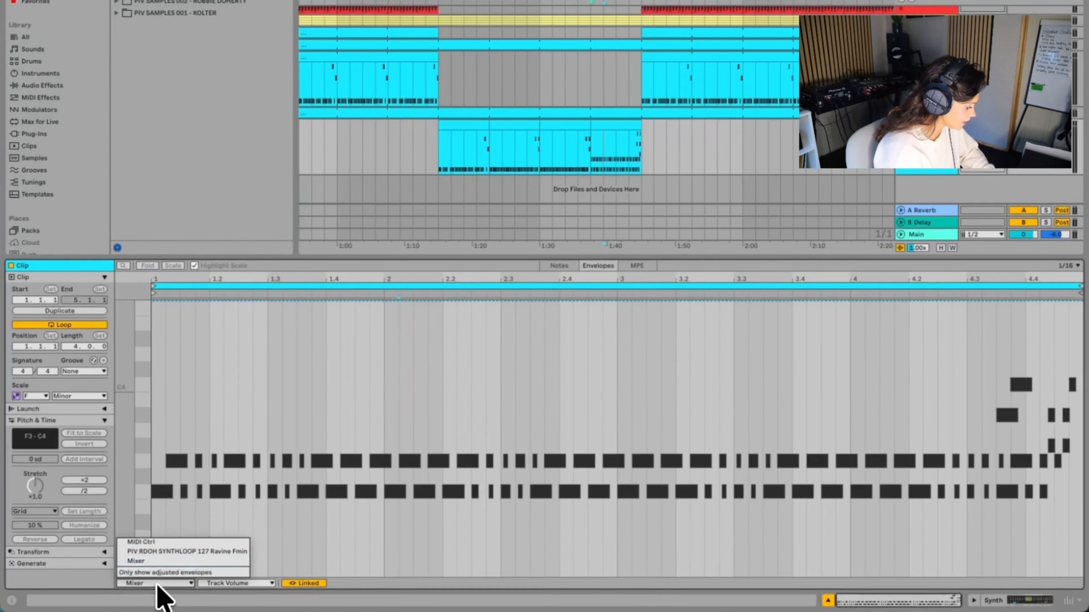
click(158, 542)
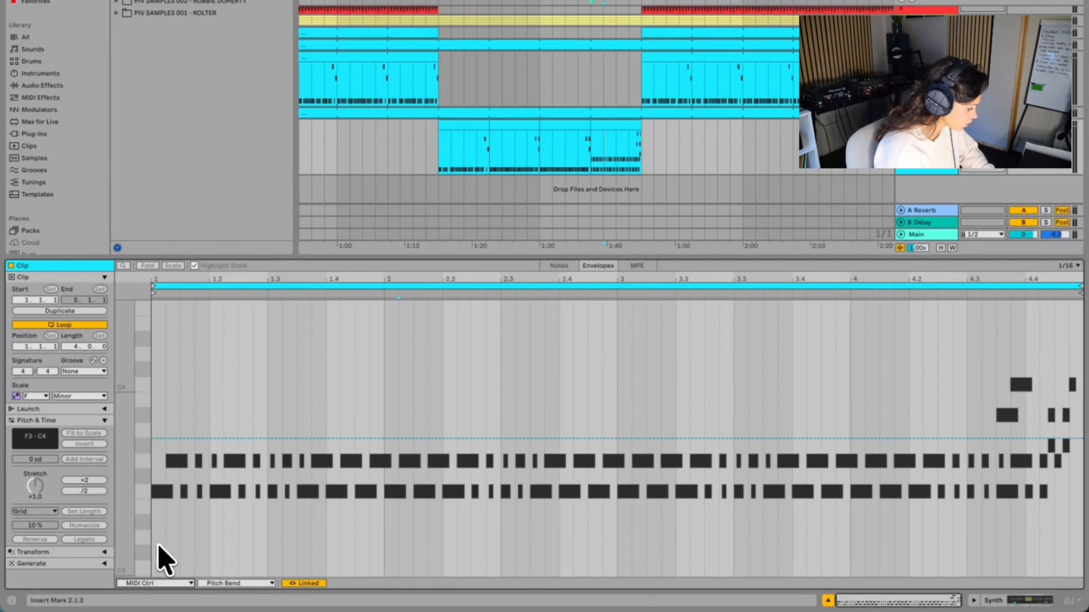
click(236, 583)
click(239, 584)
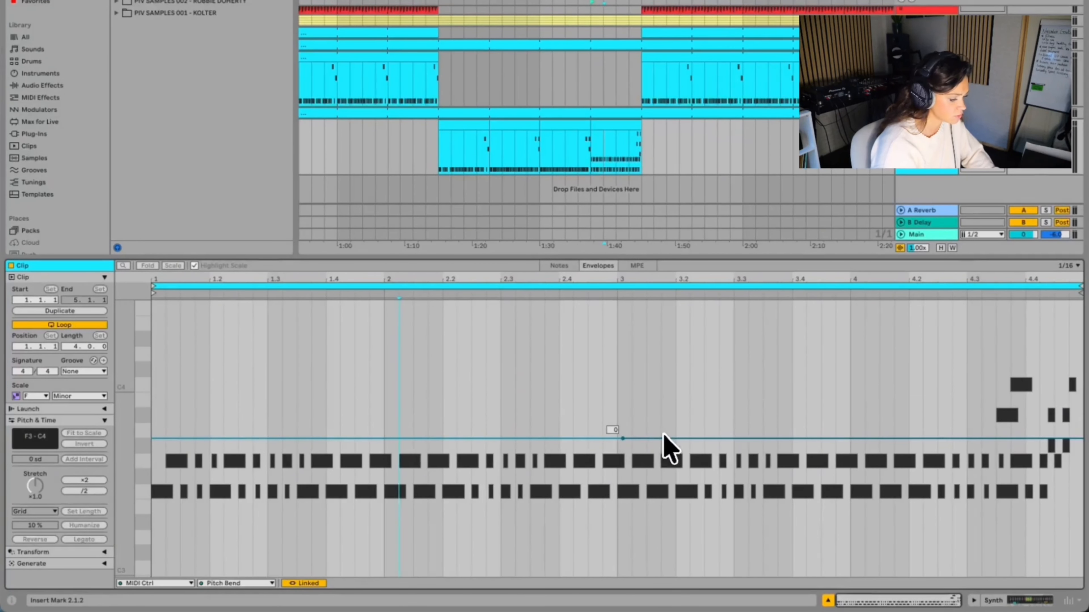
Step: Try a straight pitch bend ramp rising from the clip's start to 2232 shortly after 4.3, and play it back
drag(665, 438, 633, 433)
scroll(600, 425, right, 5)
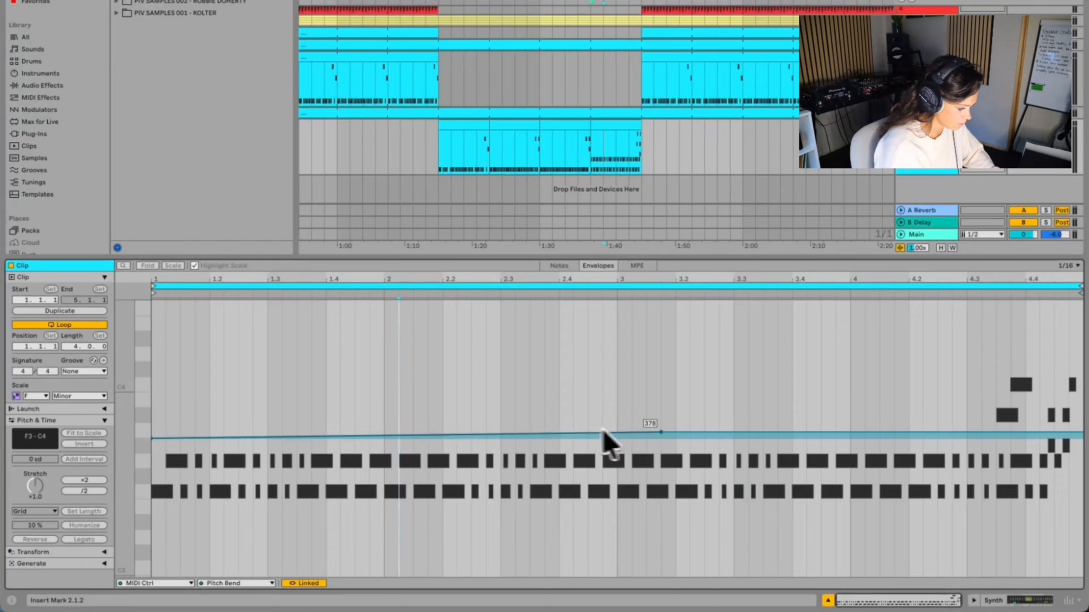
drag(661, 432, 662, 433)
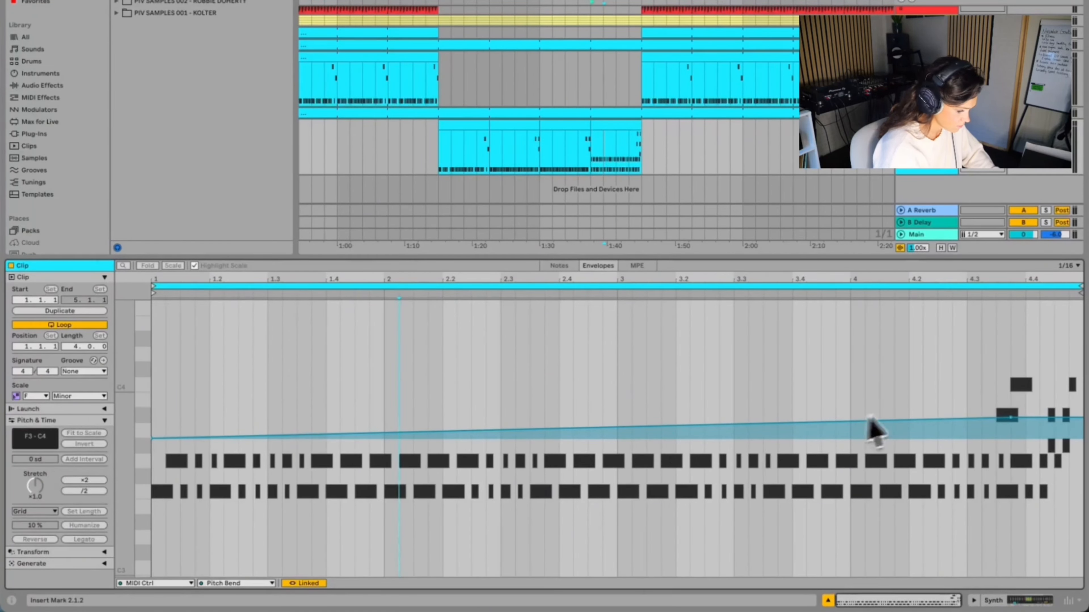
drag(1009, 421, 1012, 414)
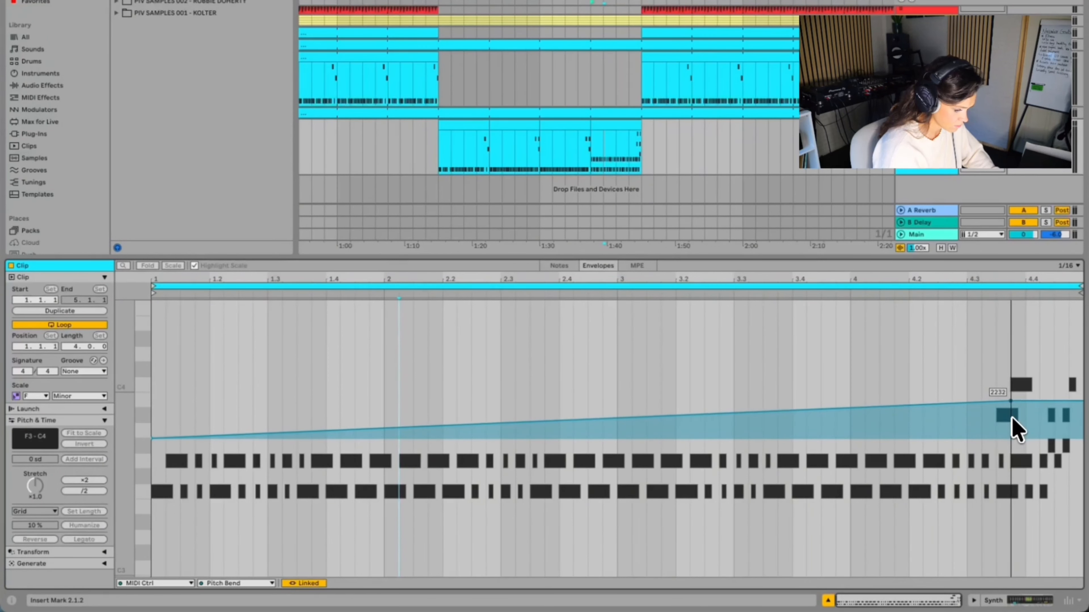
key(space)
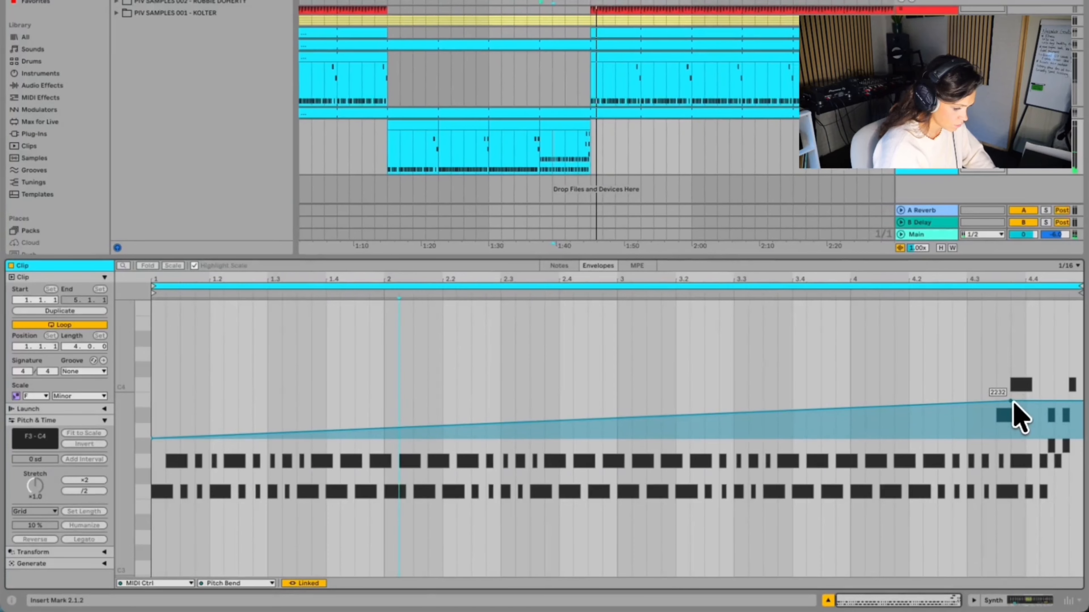
Step: Try a single curved pitch bend rise to 5183 near the clip's end, removing the intermediate breakpoint, and play it back
mouse_move(1025, 401)
mouse_down()
mouse_move(1054, 338)
mouse_move(1068, 338)
mouse_move(1068, 351)
mouse_up()
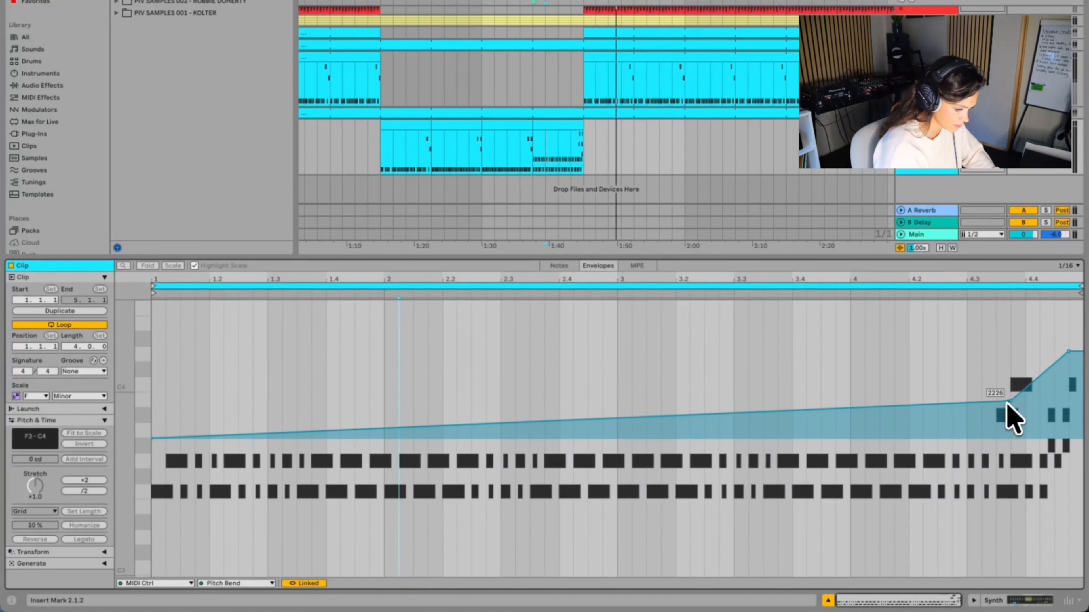
drag(1010, 401, 675, 404)
key(Delete)
click(617, 406)
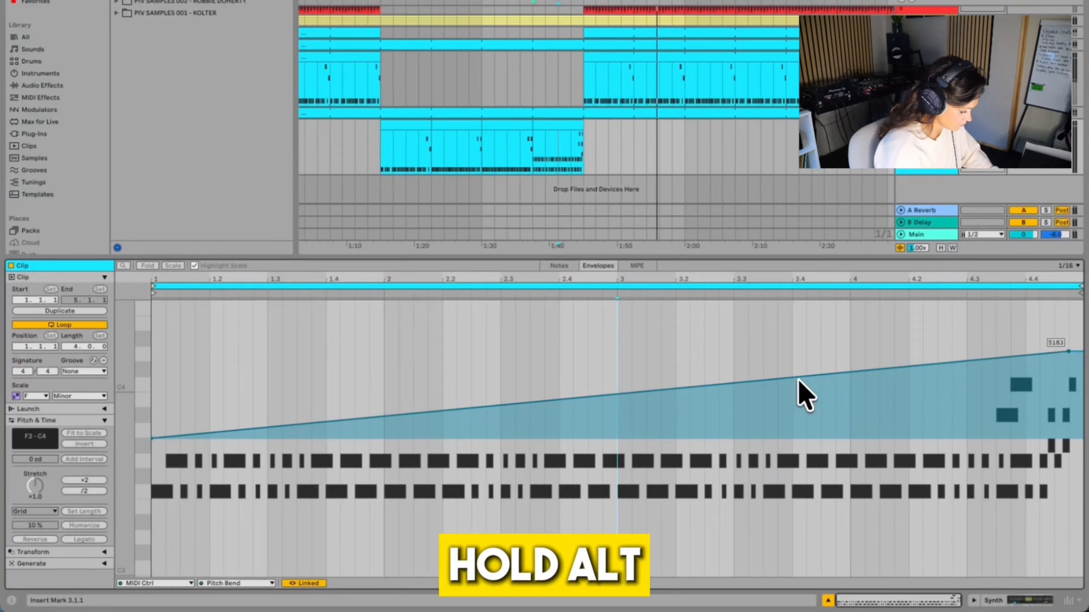
drag(799, 382, 798, 383)
key(space)
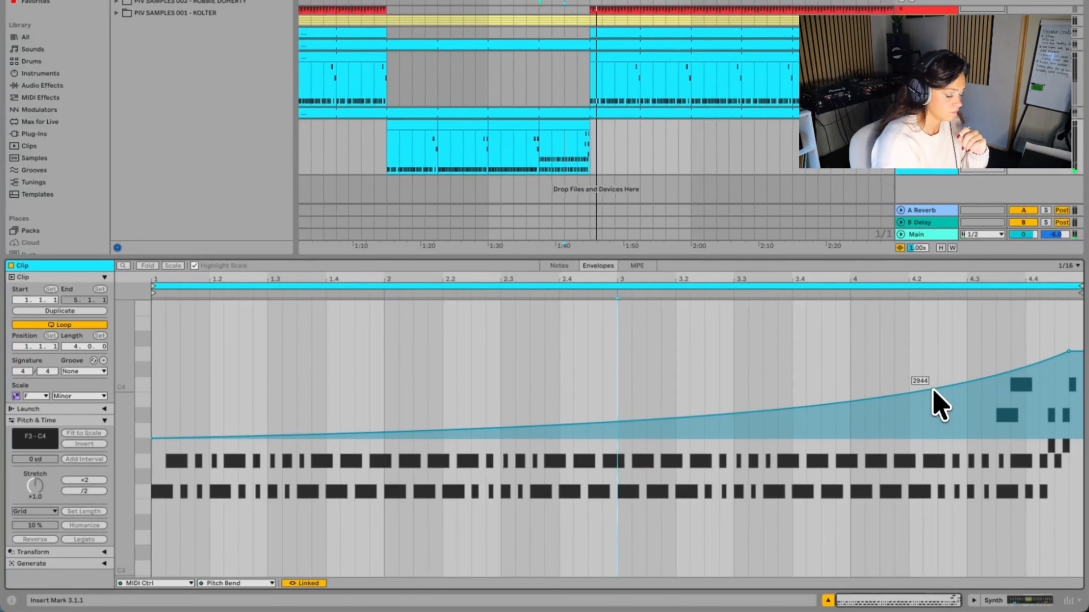
Step: Replace the pitch bend rise with a steeper upward curve that starts at 0 and peaks at the very end of the clip
click(1072, 352)
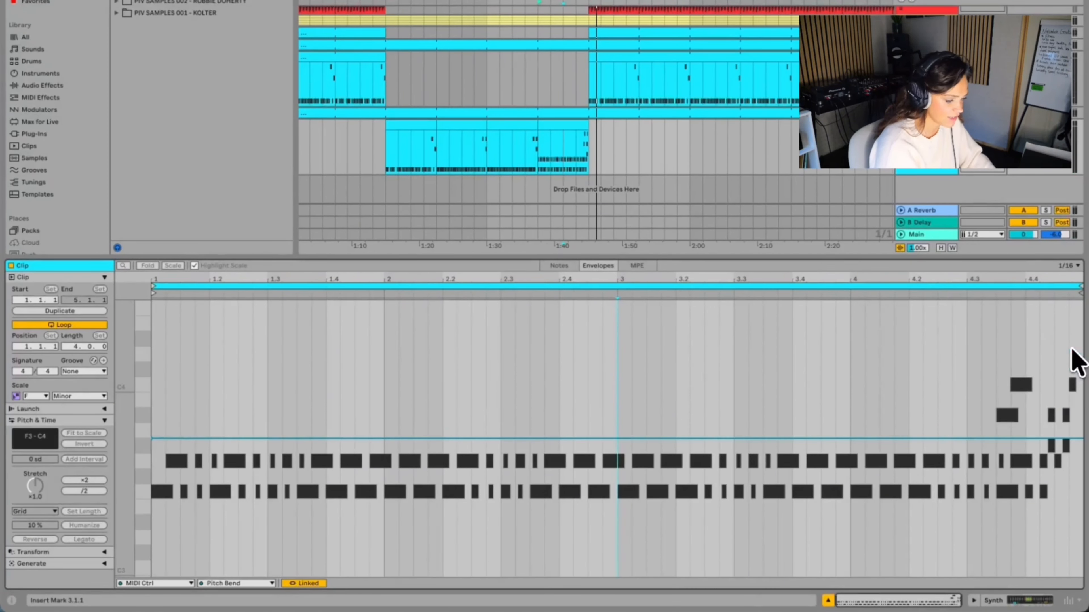
drag(1062, 439, 1062, 435)
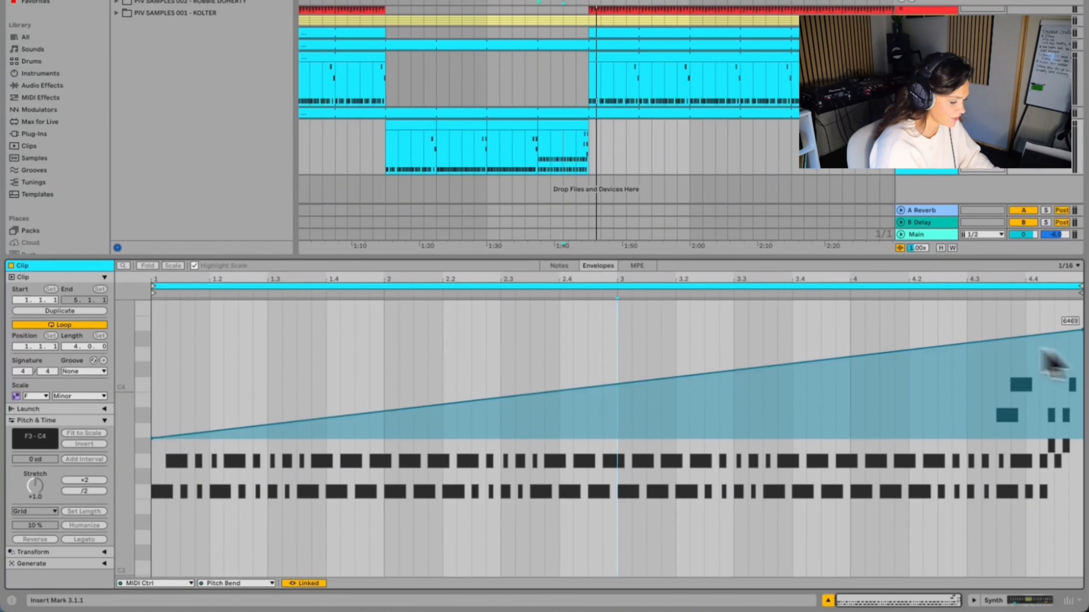
drag(751, 374, 751, 374)
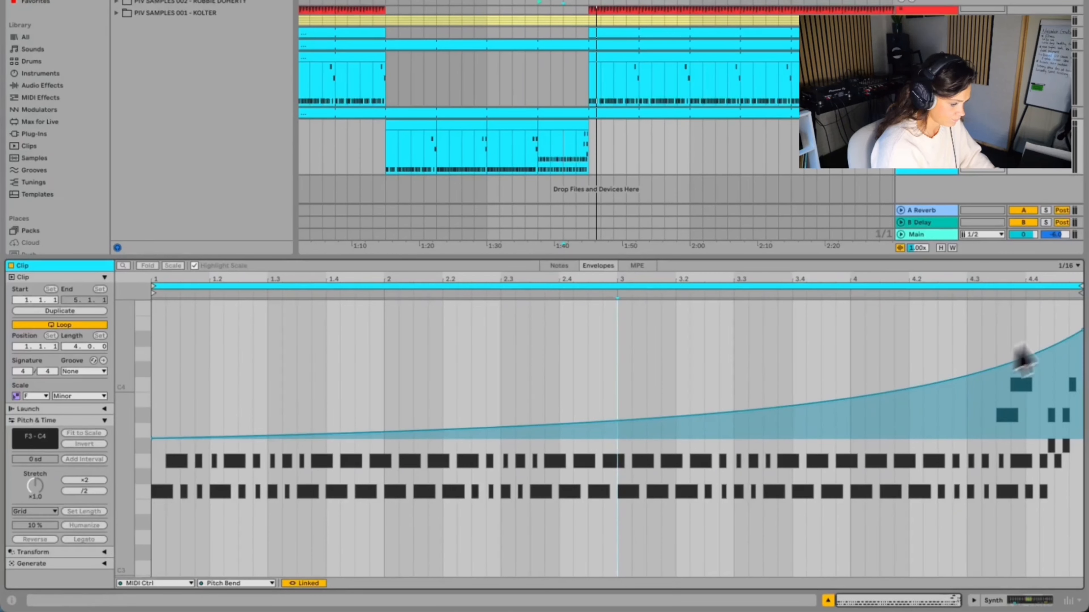
drag(1082, 338, 1082, 327)
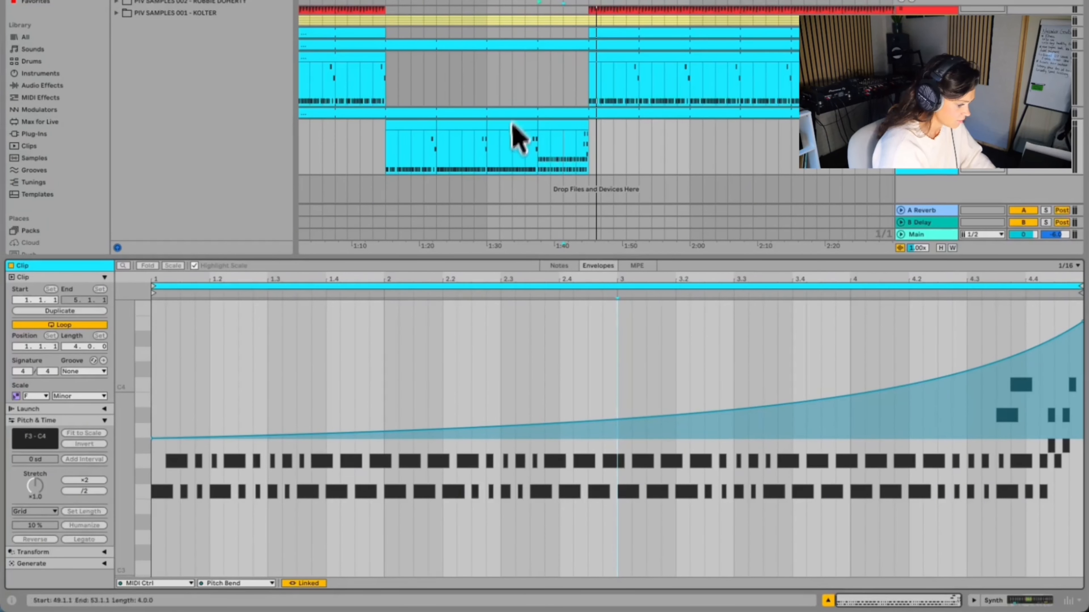
Step: Play back the pitch bend rise, show the Synth track's devices, and add an Auto Filter after the sampler
click(515, 3)
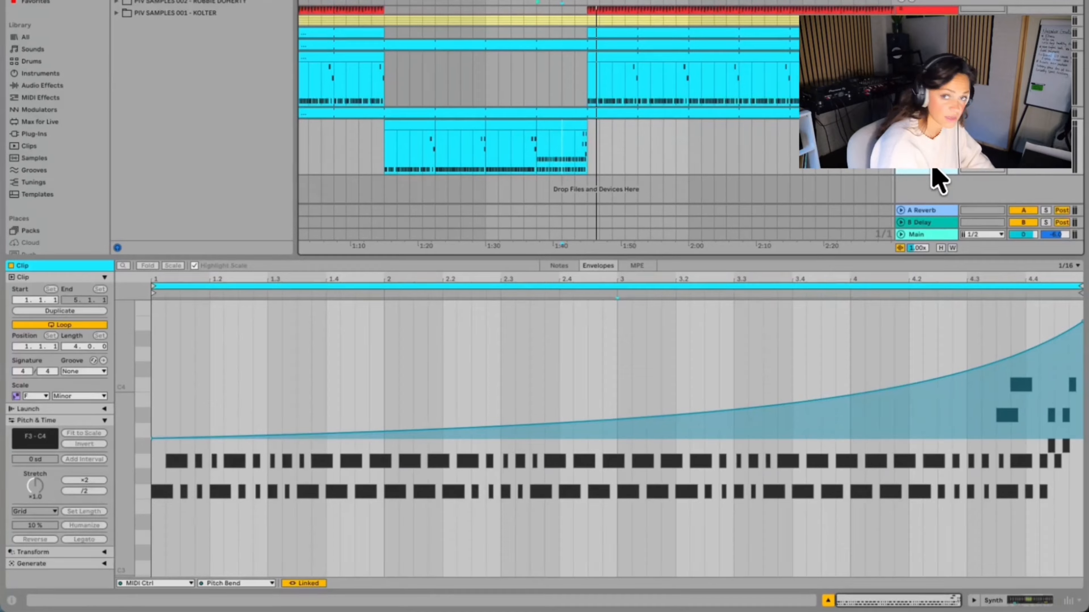
click(995, 601)
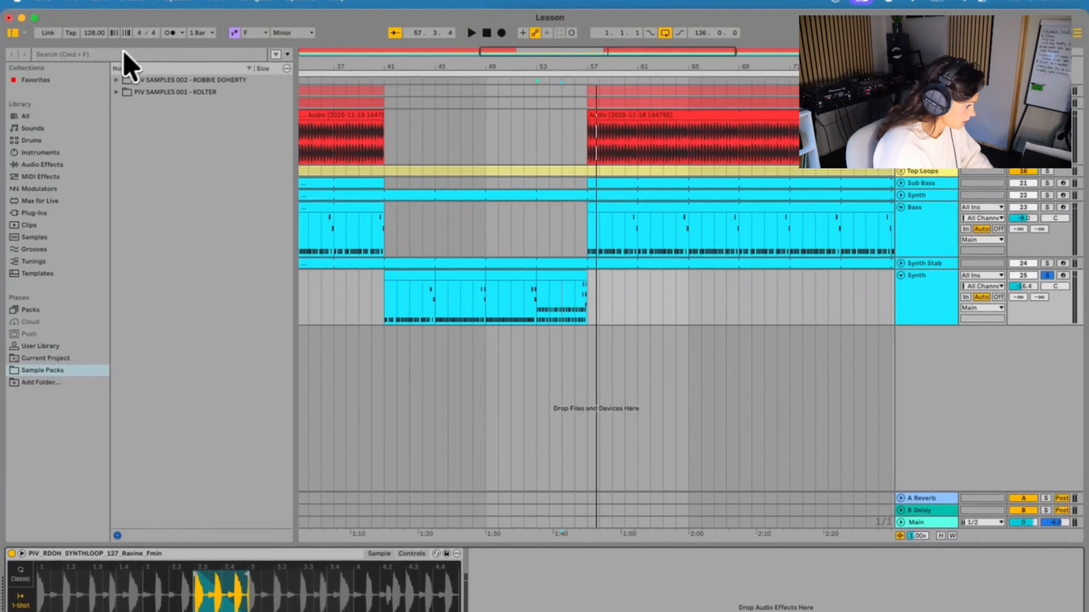
click(117, 55)
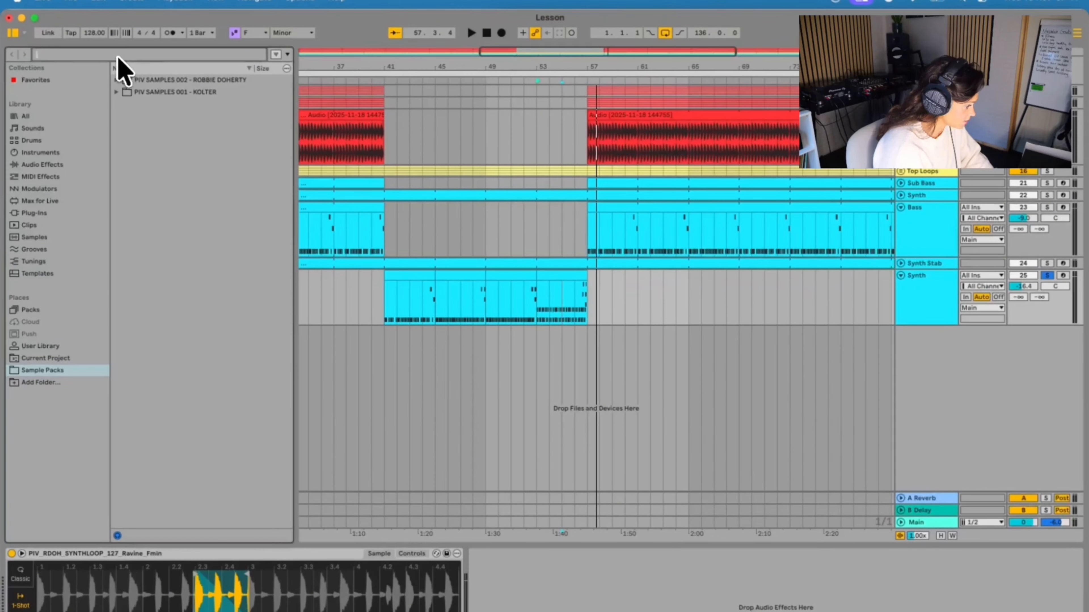
text(autof)
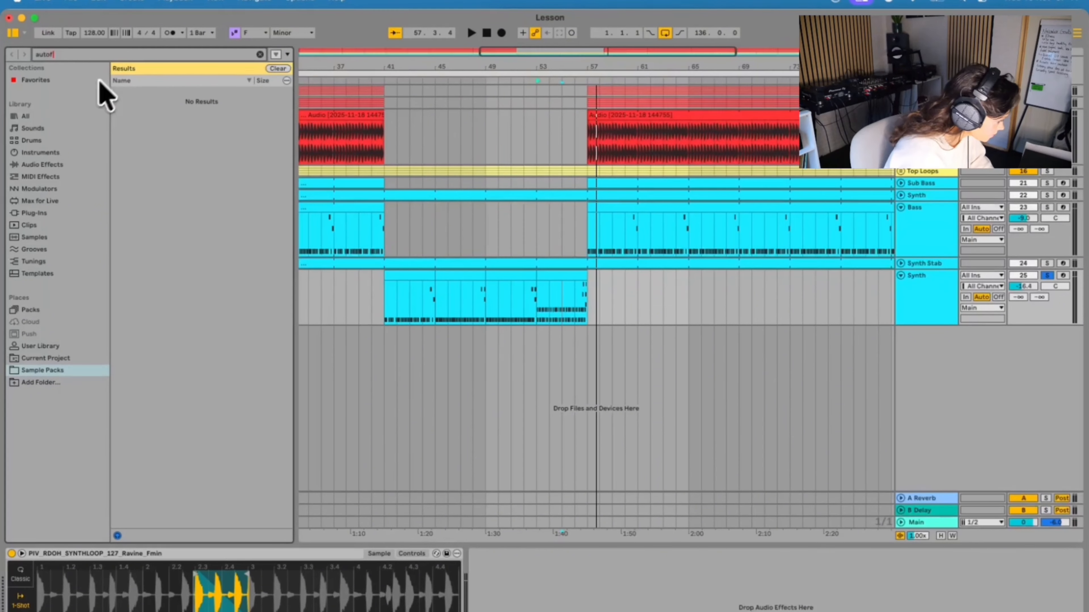
click(29, 115)
text(f)
key(BackSpace)
text(fil)
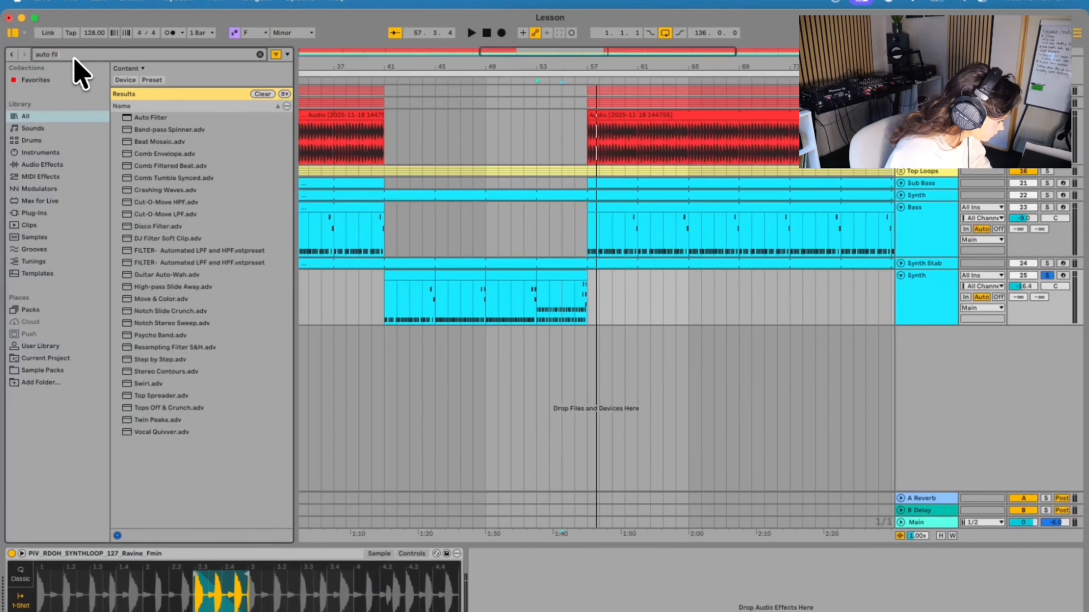
drag(148, 116, 499, 564)
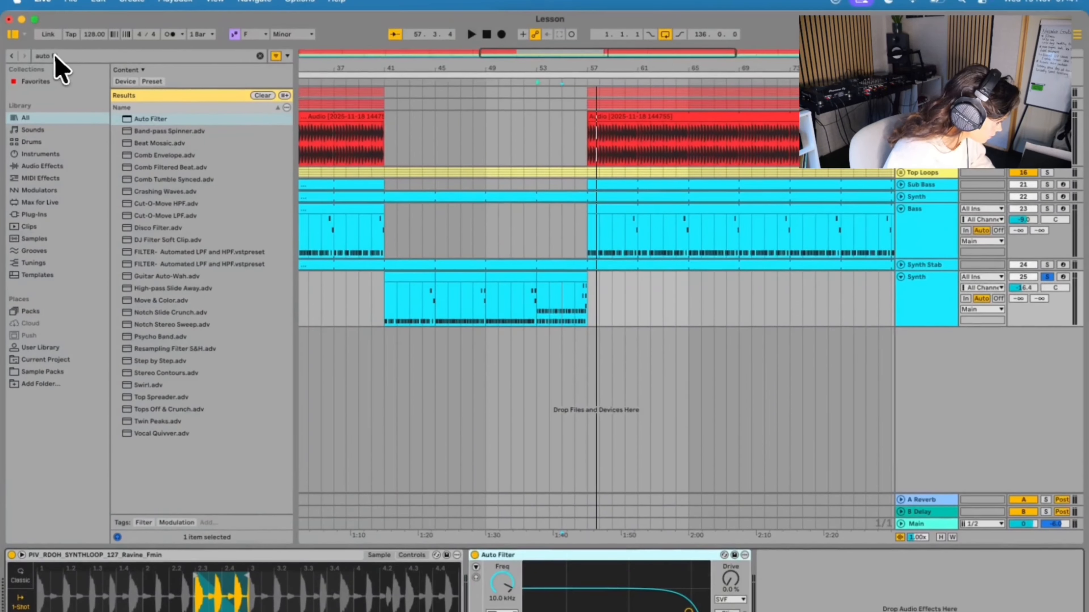
text(rever)
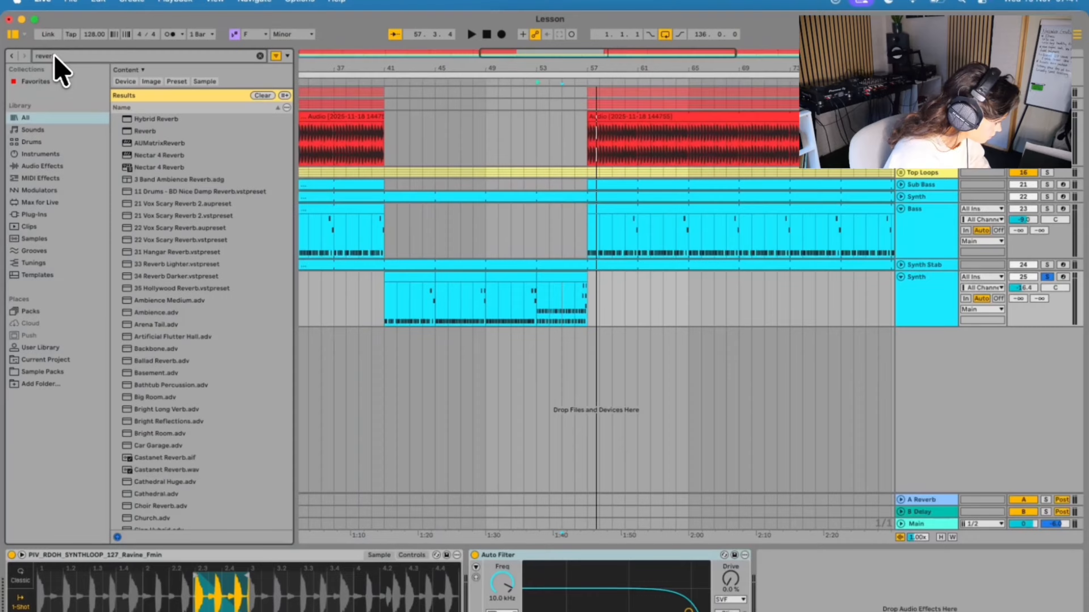
click(155, 132)
drag(917, 603, 874, 567)
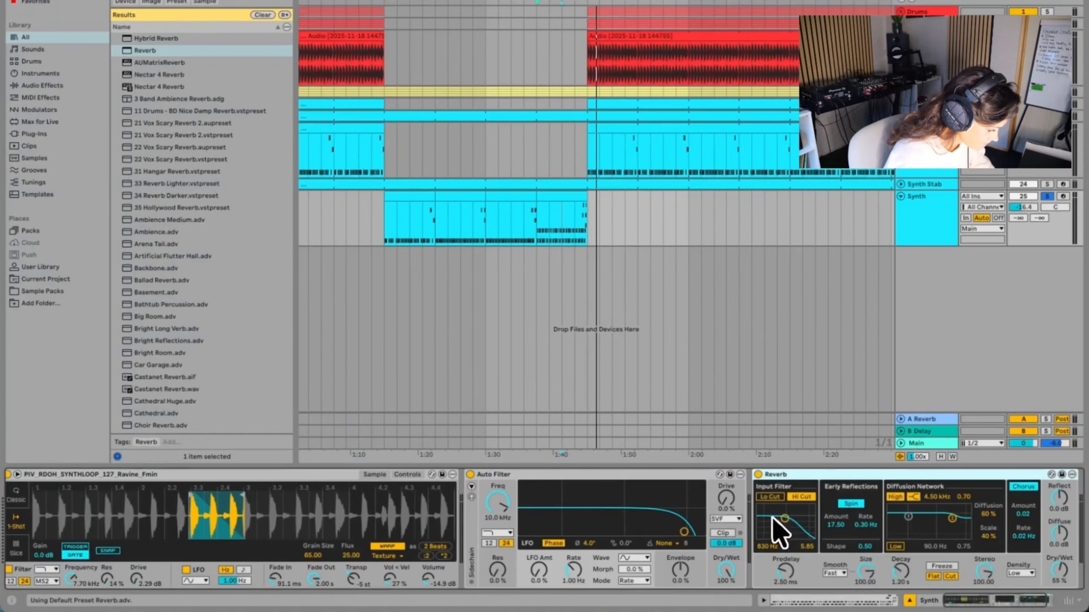
scroll(773, 518, right, 3)
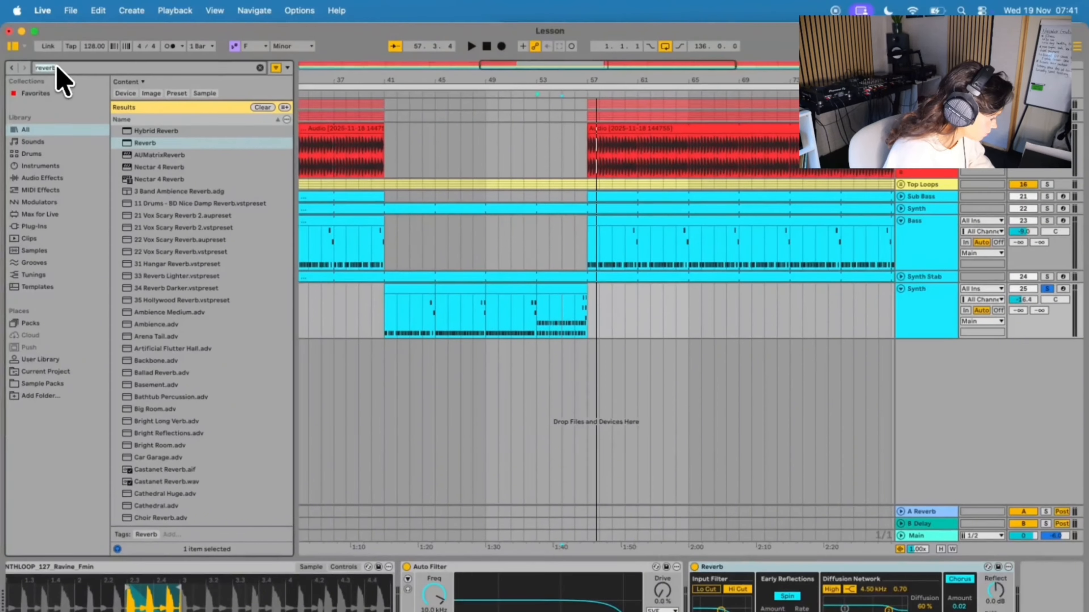
text(auto)
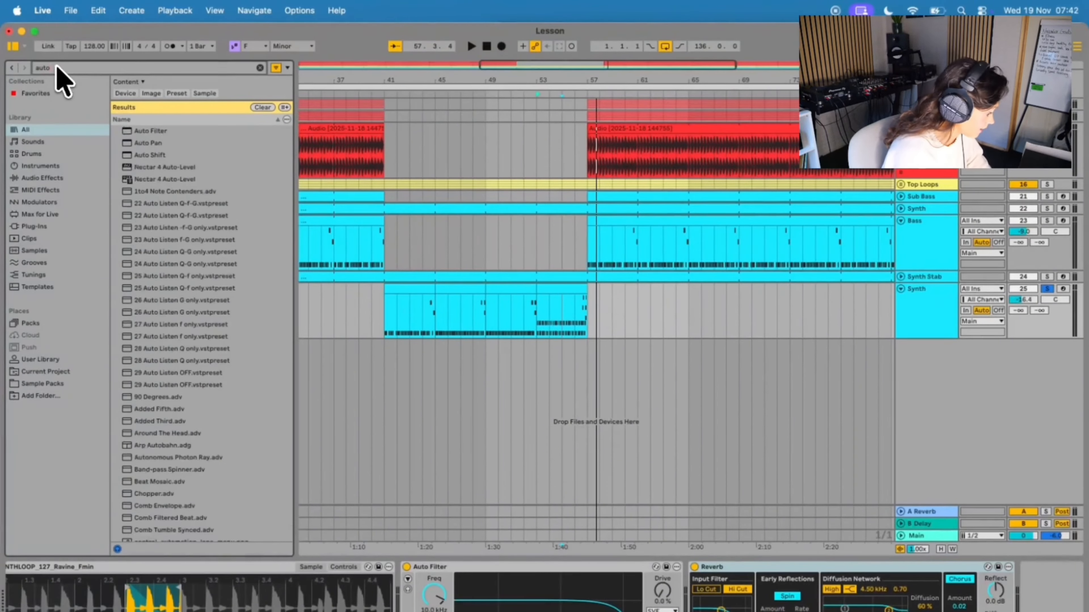
drag(155, 143, 1048, 558)
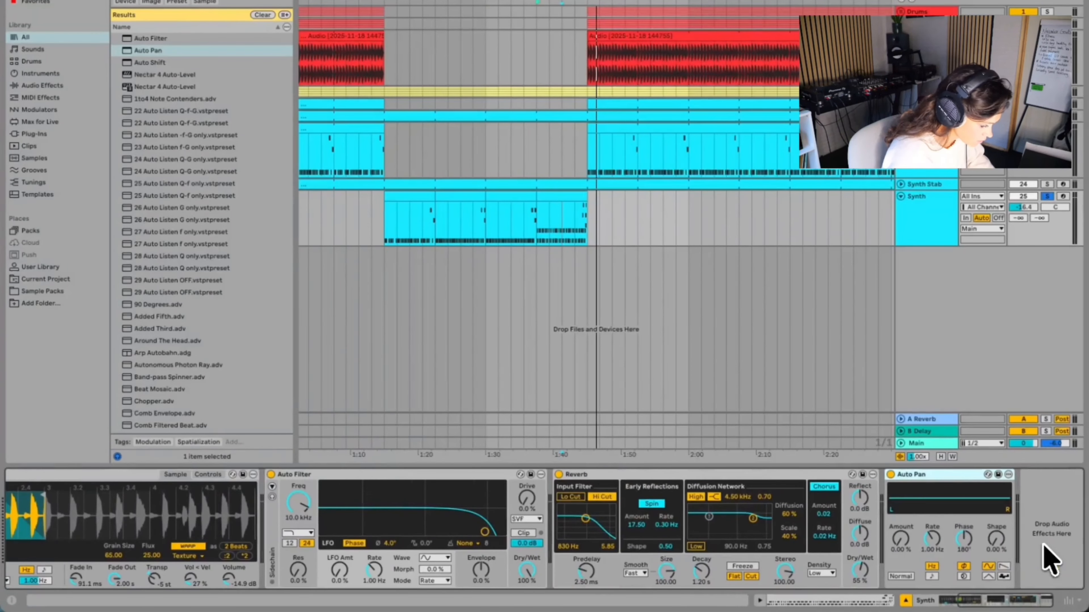
Step: Group the Auto Filter and Reverb into an Audio Effect Rack, leaving the Auto Pan outside, and show the rack's chain list
click(589, 476)
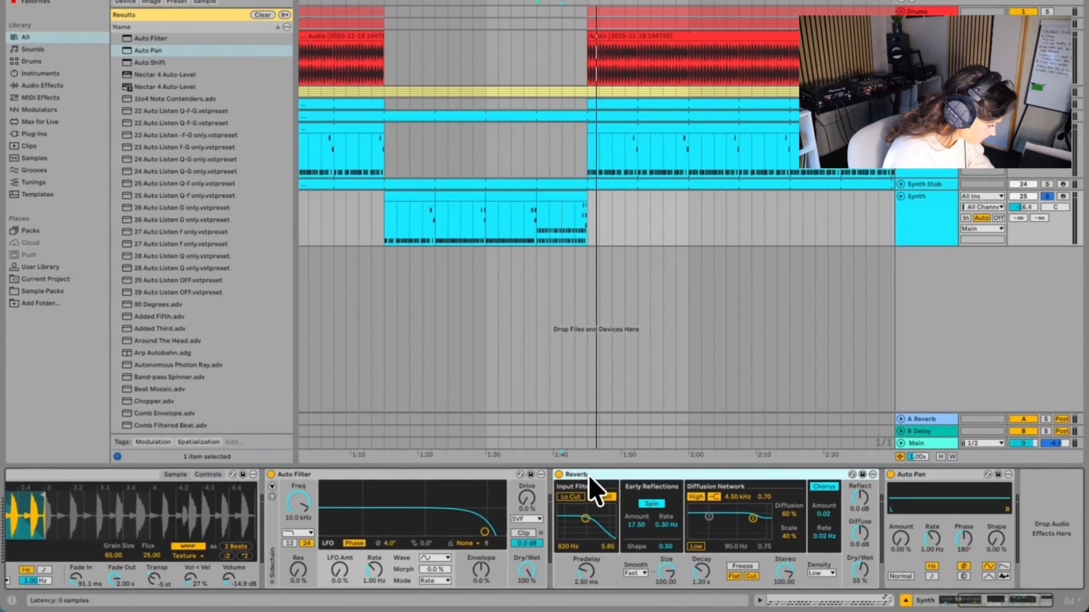
scroll(588, 475, right, 5)
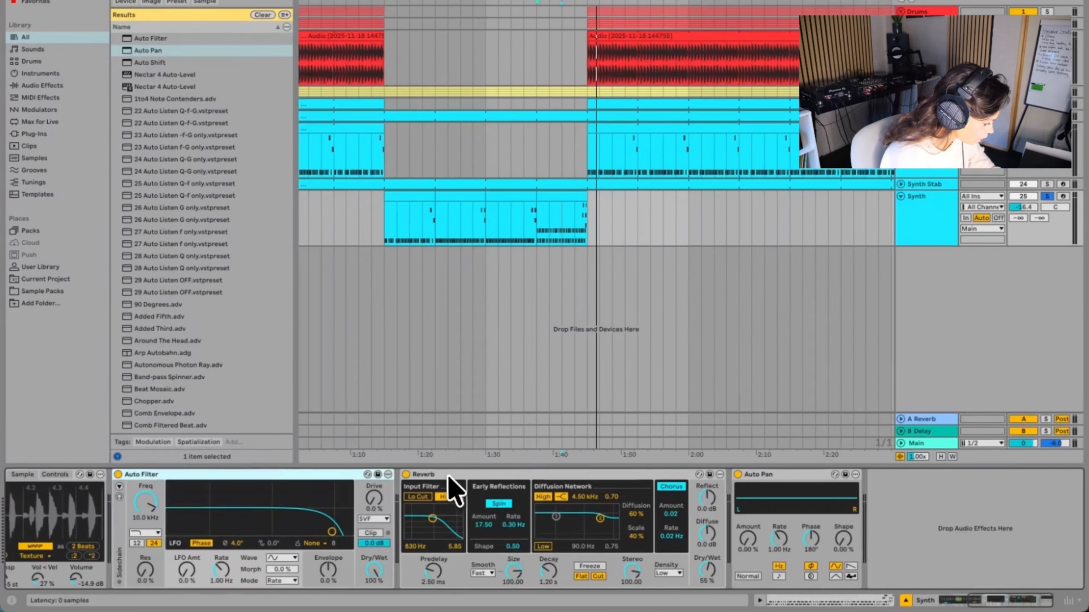
click(257, 476)
key(super+g)
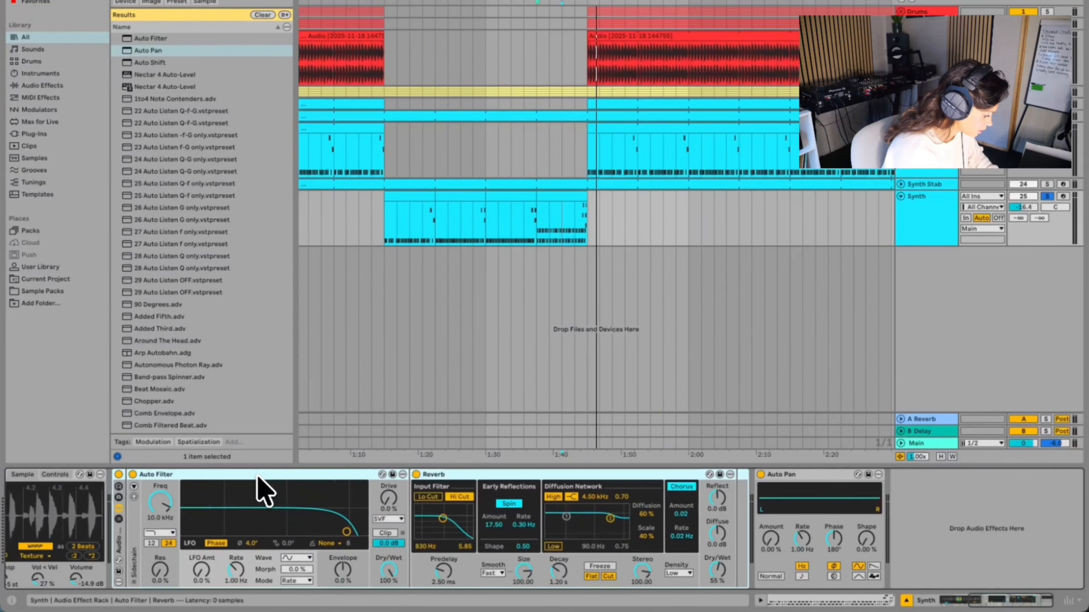
click(119, 519)
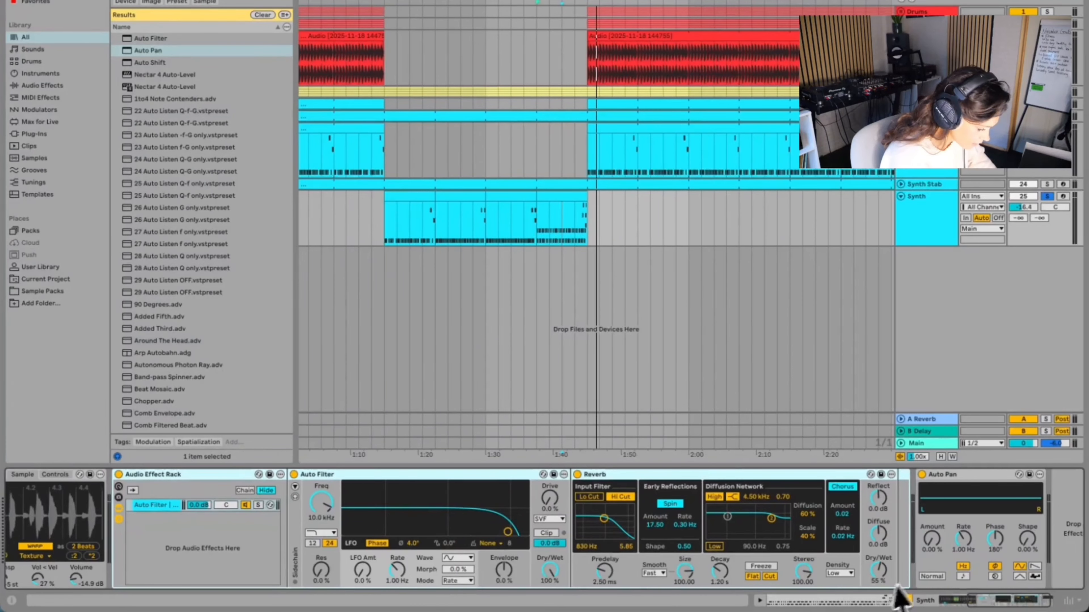
Step: Turn the Reverb's Dry/Wet down to 0 % and map both it and the Auto Filter's frequency to Macro 1
drag(878, 565, 878, 565)
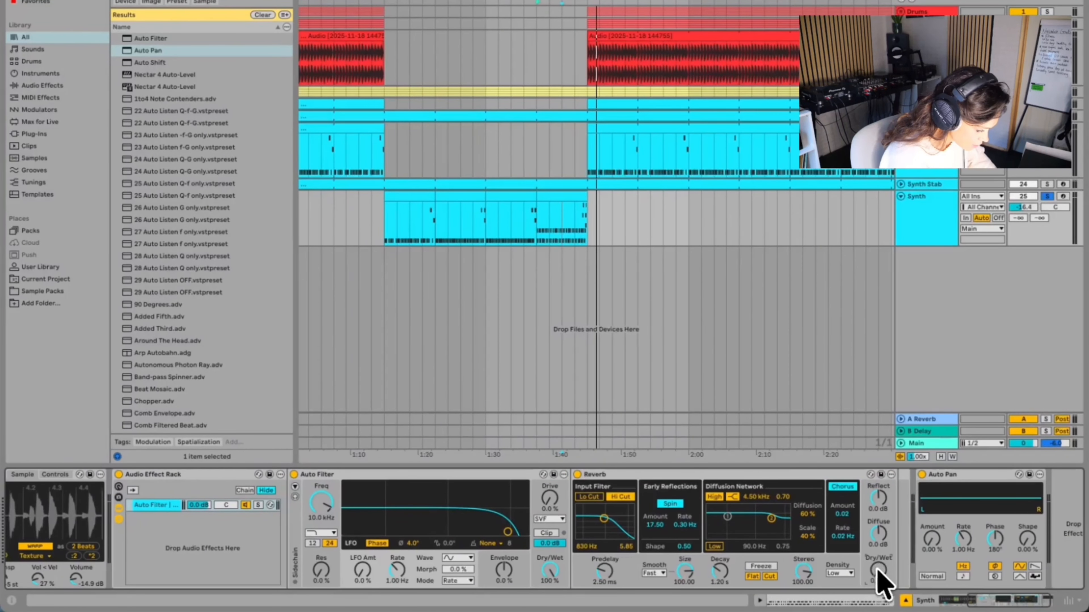
right_click(877, 570)
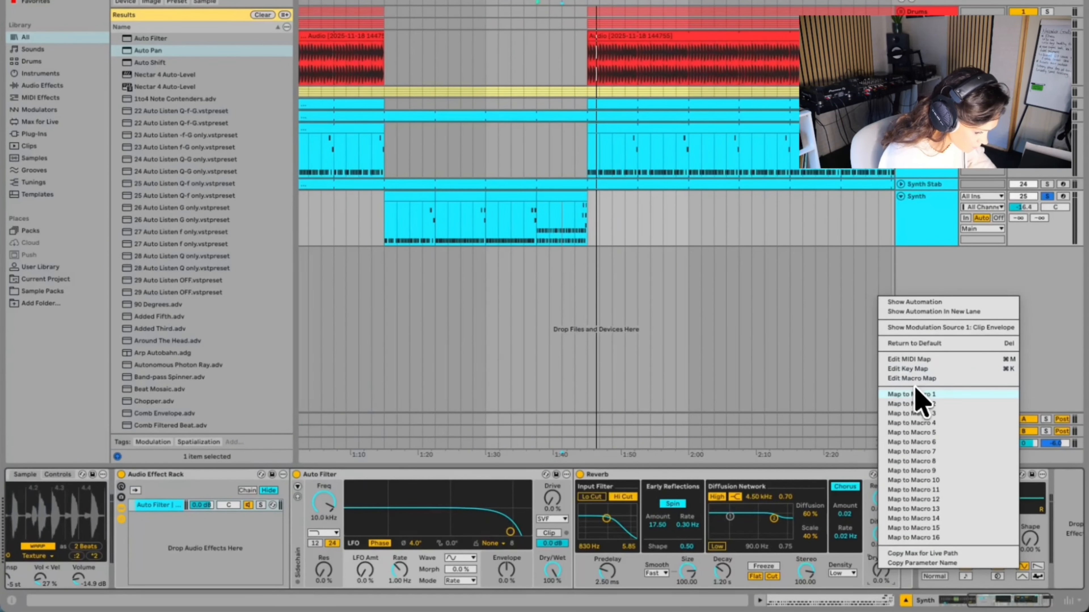
click(911, 394)
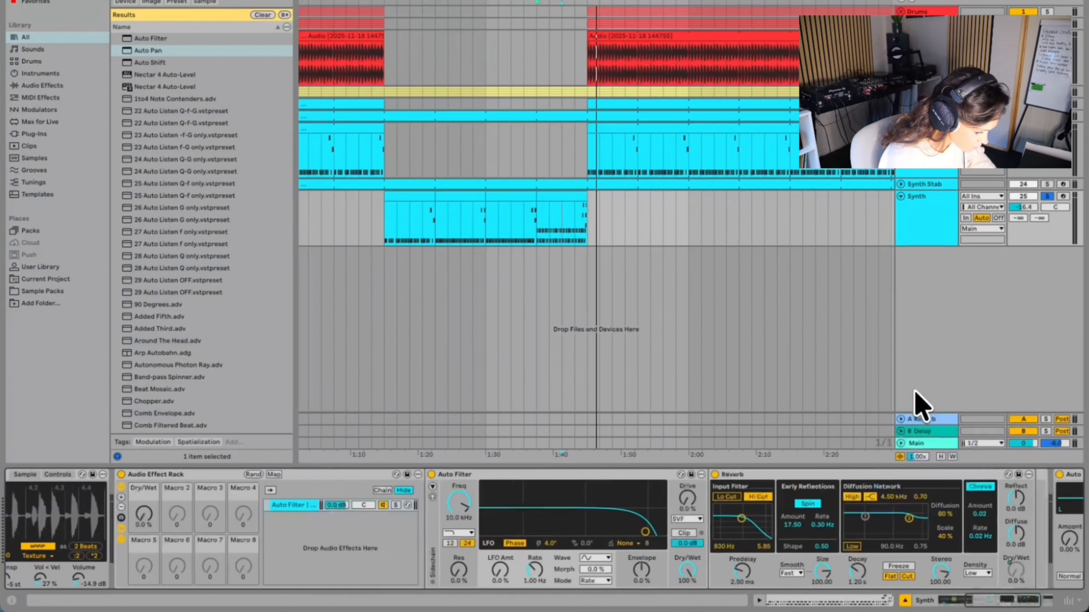
right_click(463, 501)
click(519, 323)
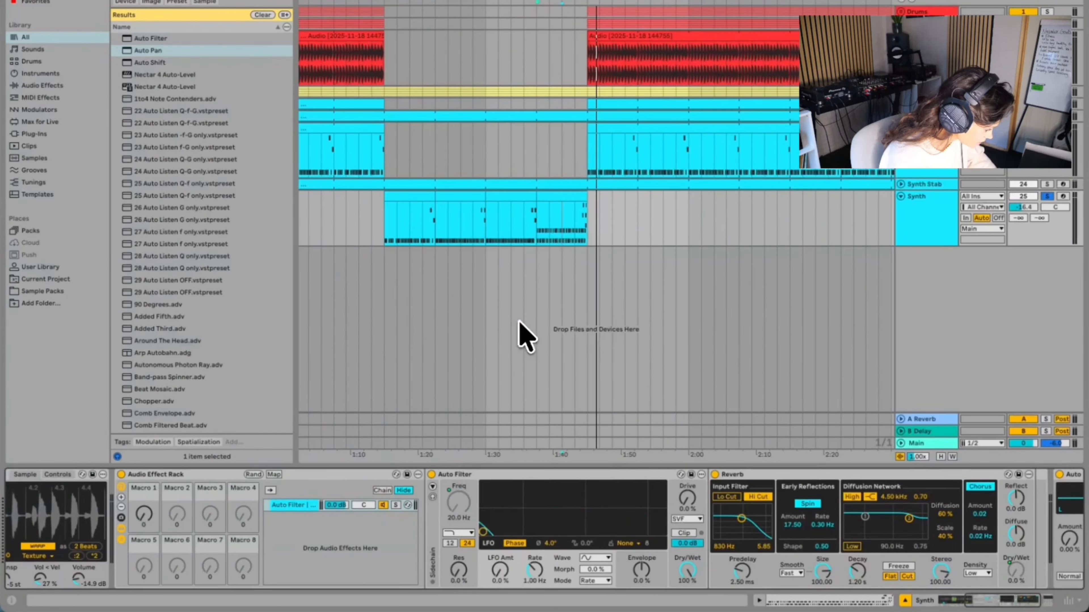
Step: Switch the Auto Filter to a high-pass type and turn Macro 1 up to 71
right_click(144, 511)
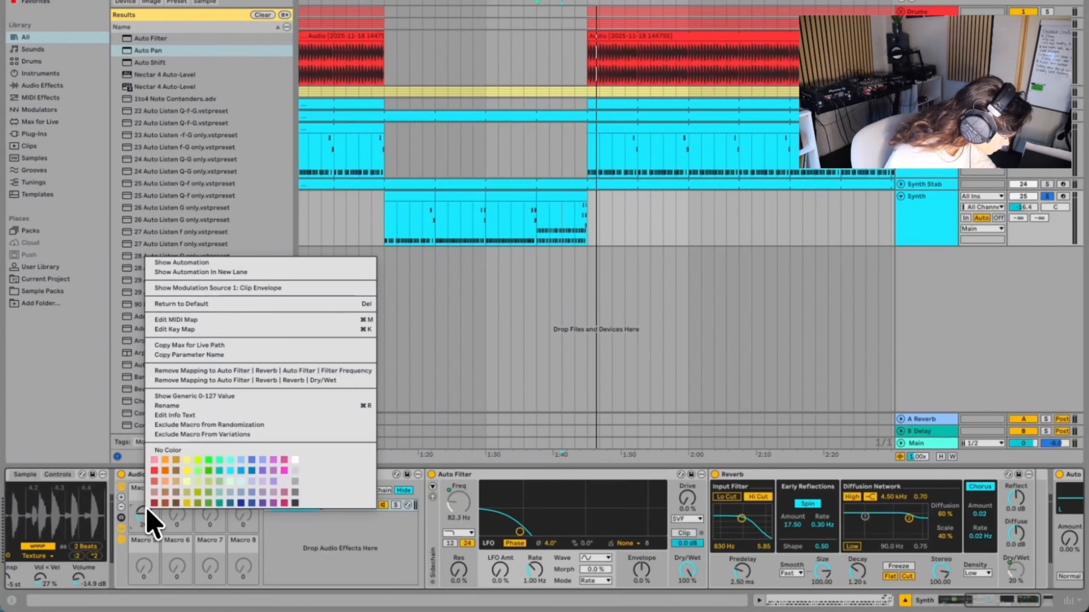
click(458, 533)
click(483, 459)
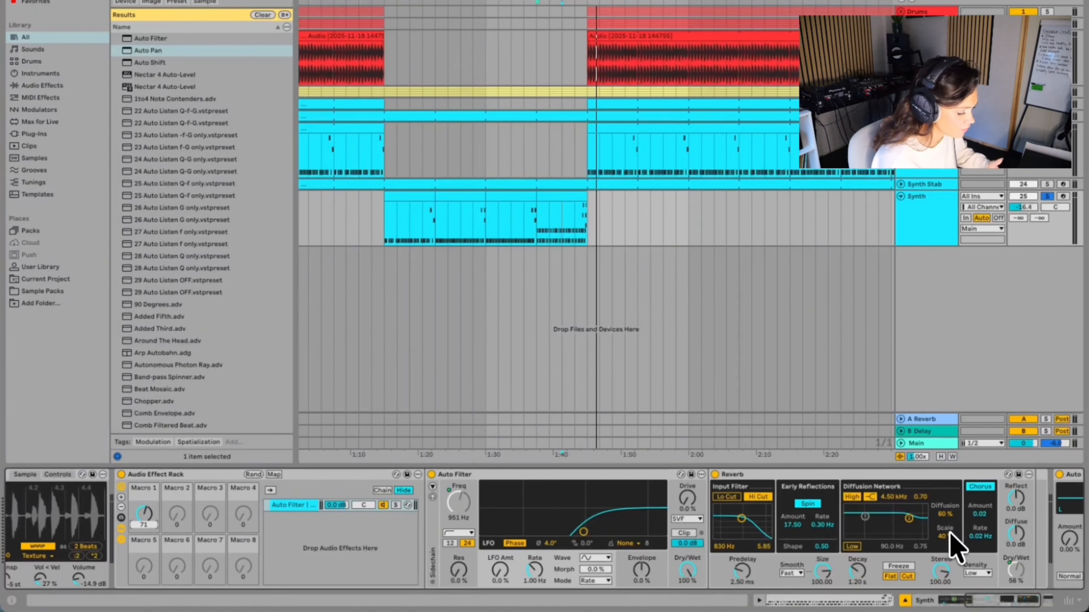
Step: Set the Auto Pan's Amount to 59.5 % and its Rate to 70.9 Hz
scroll(945, 518, right, 5)
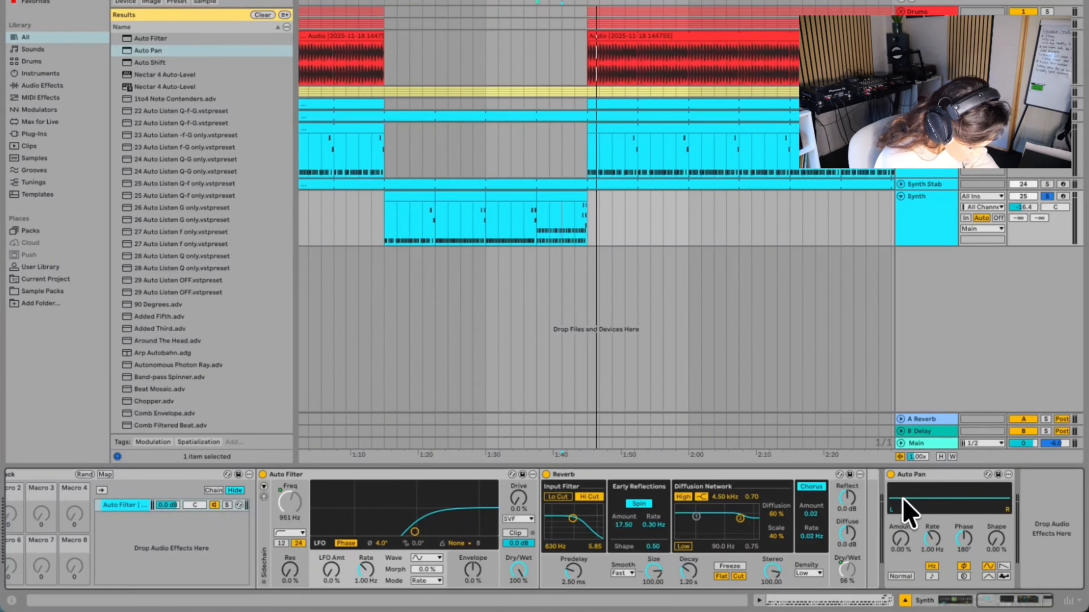
drag(900, 553, 927, 535)
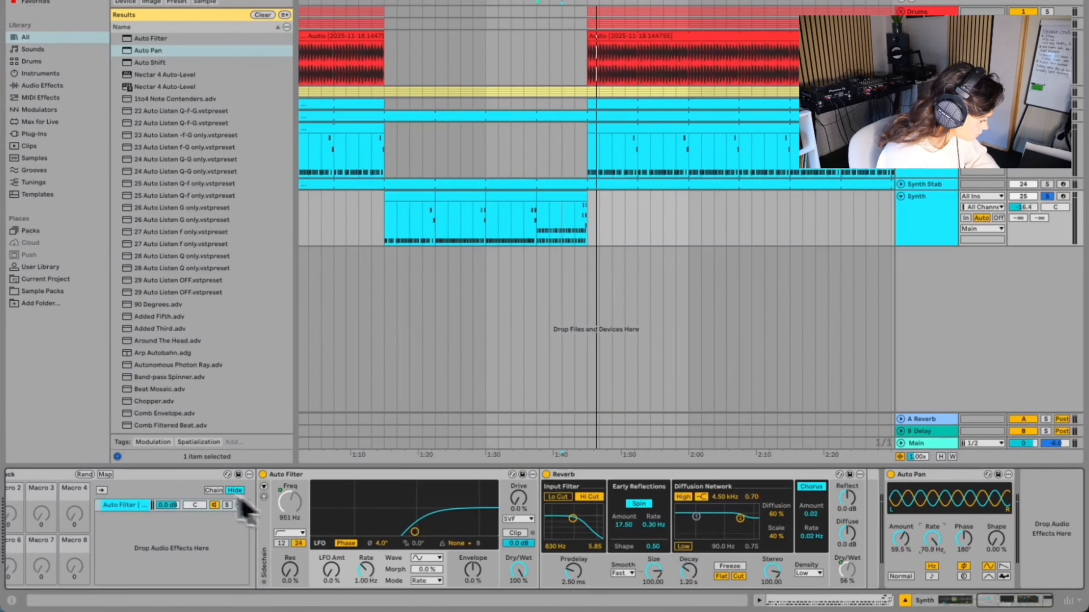
Step: Show Macro 1's automation on the Synth track and draw a curved rise from 0 at bar 41 to bar 57, dropping to 0 just after
scroll(195, 506, left, 5)
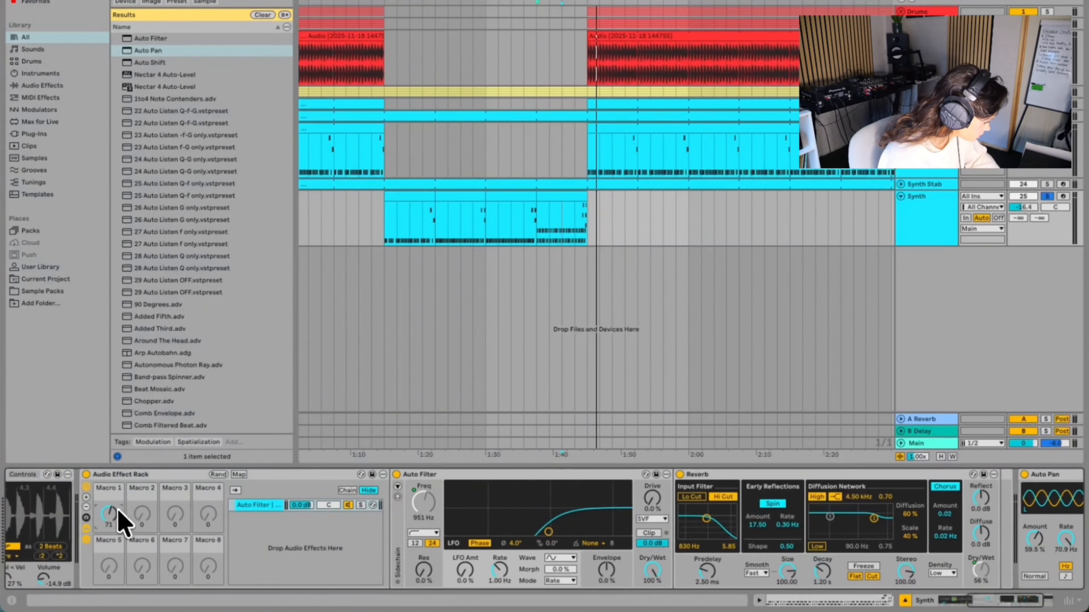
right_click(116, 517)
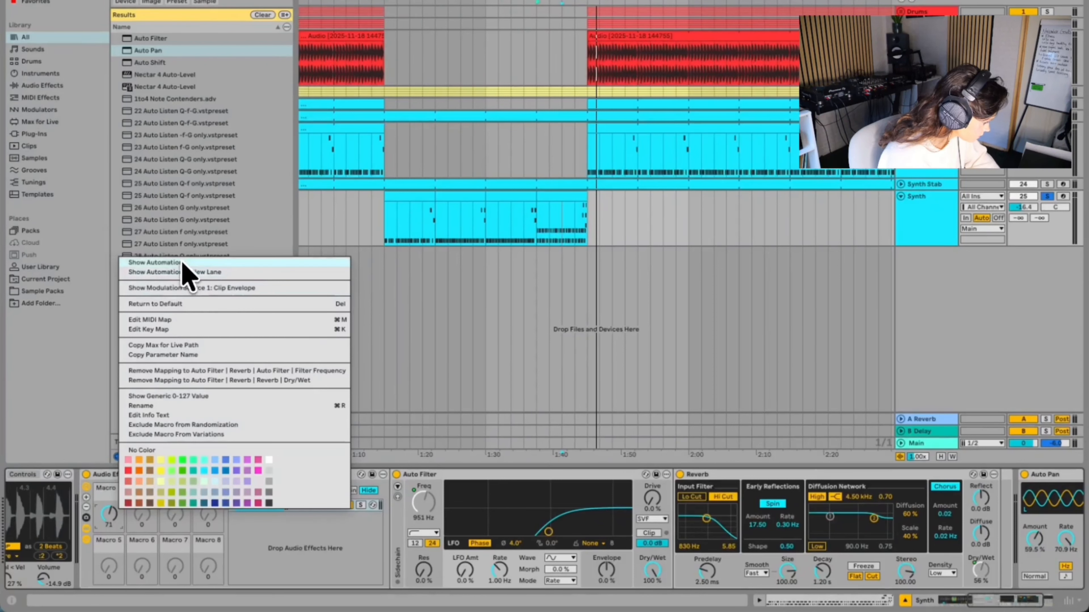
click(154, 263)
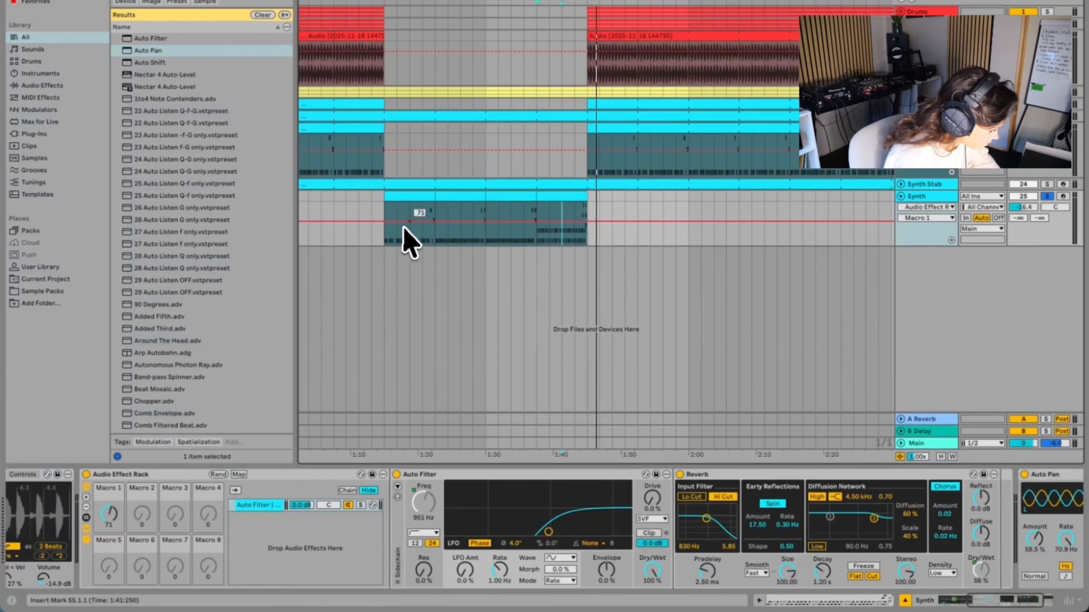
drag(407, 223, 396, 245)
click(595, 243)
drag(580, 243, 582, 222)
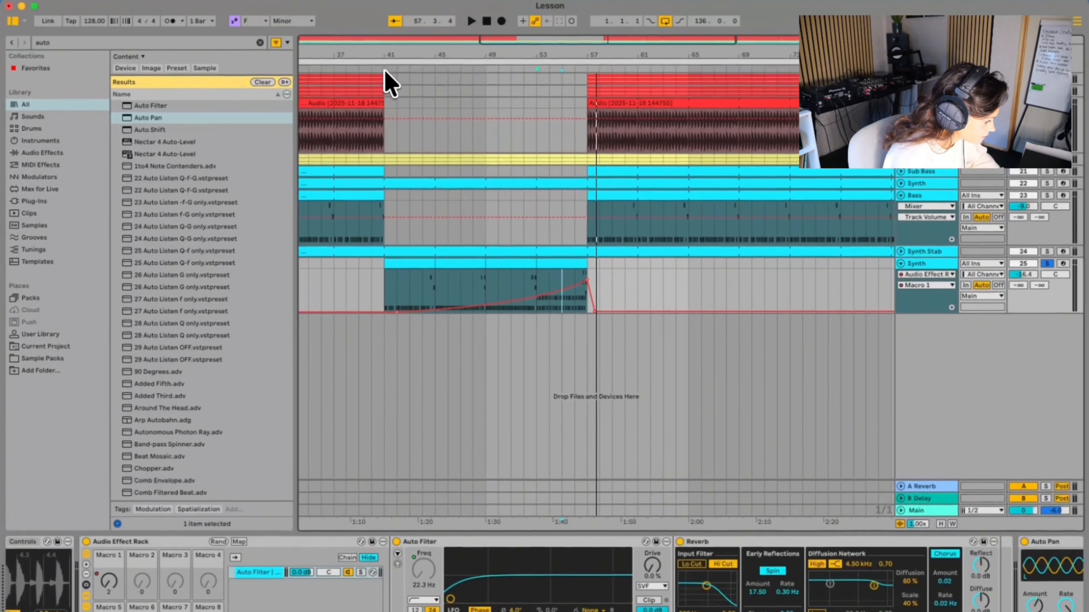
Step: Play the breakdown from bar 41, lower the Macro 1 automation peak at bar 57 to about 61, and replay from bar 53
click(385, 71)
key(space)
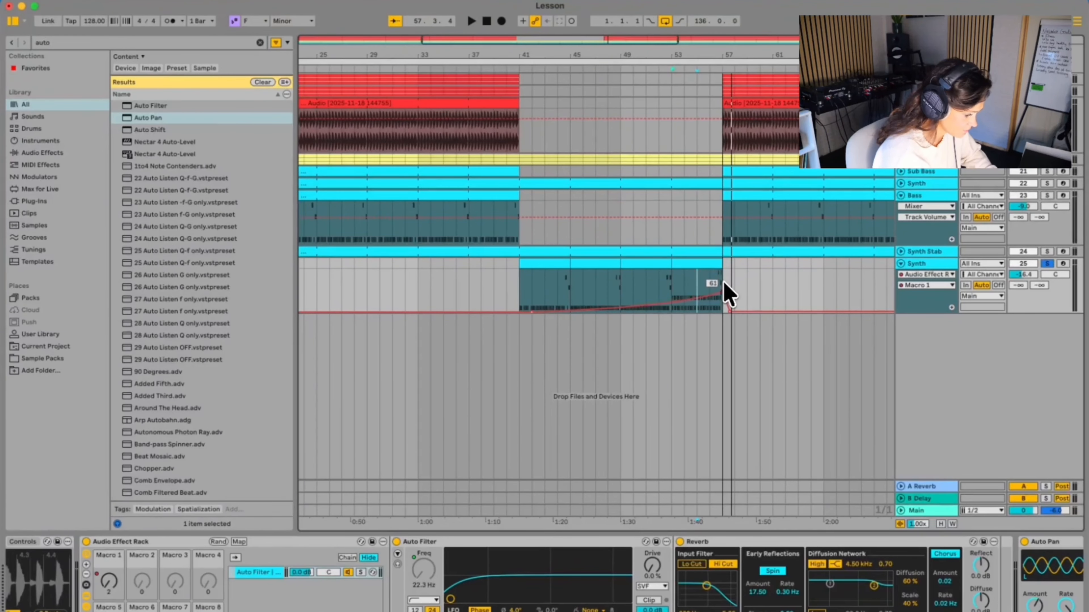
click(672, 67)
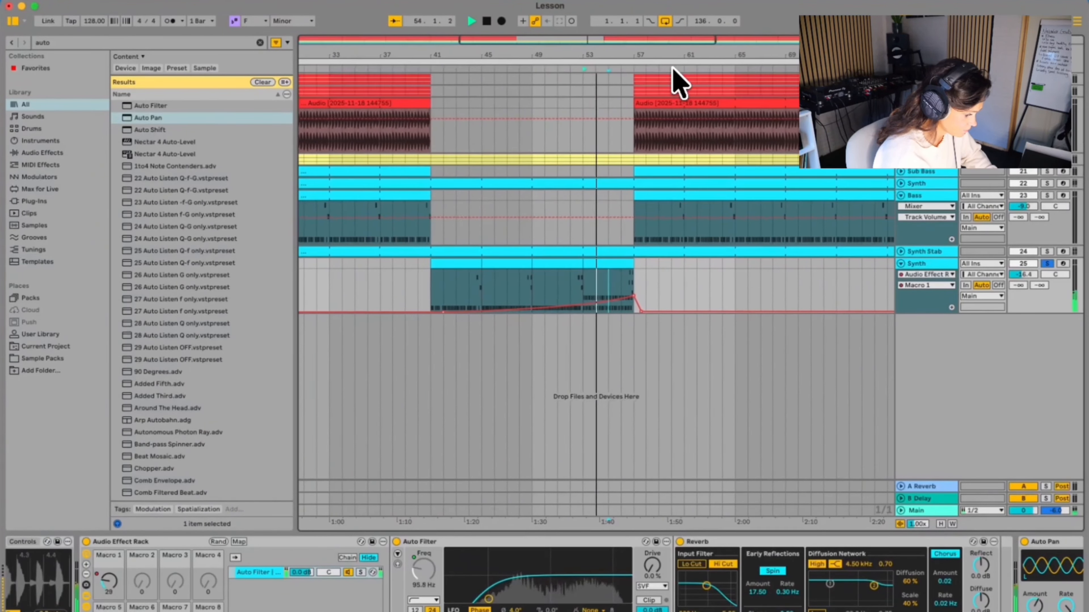